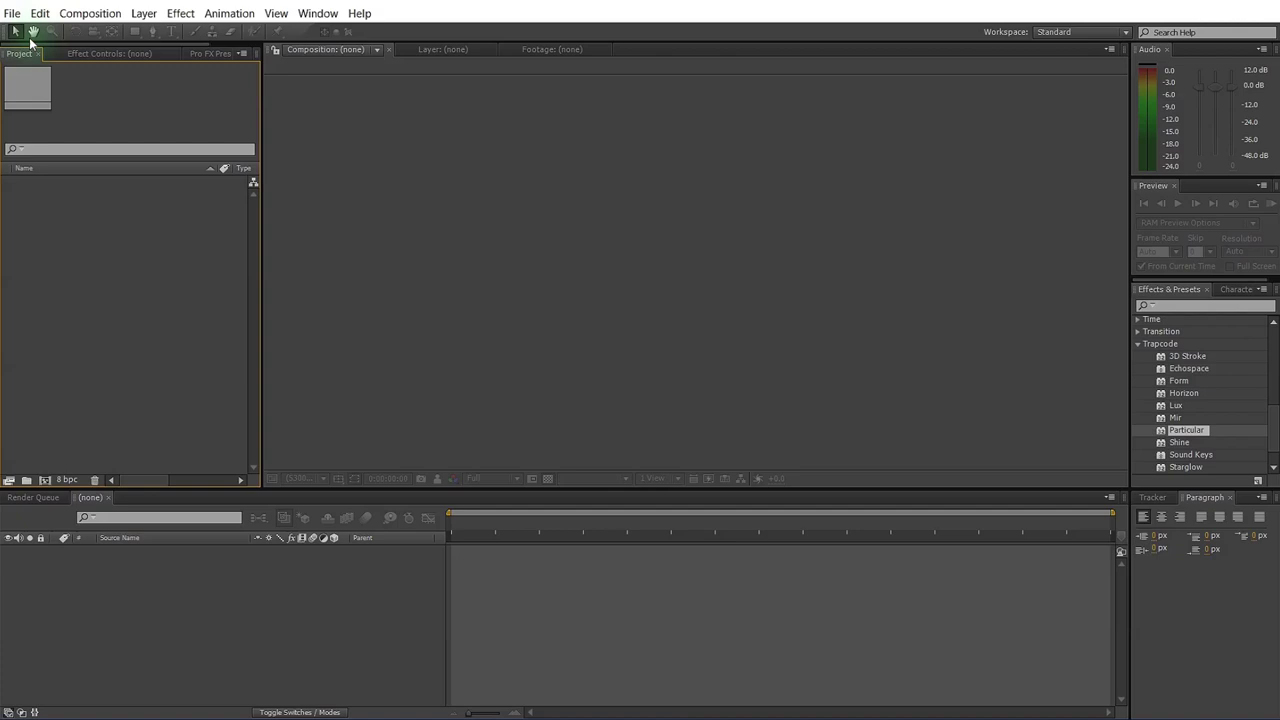
# Create a new composition, Comp 1, using the 1080p 30 fps preset
pyautogui.rightClick(81, 218)
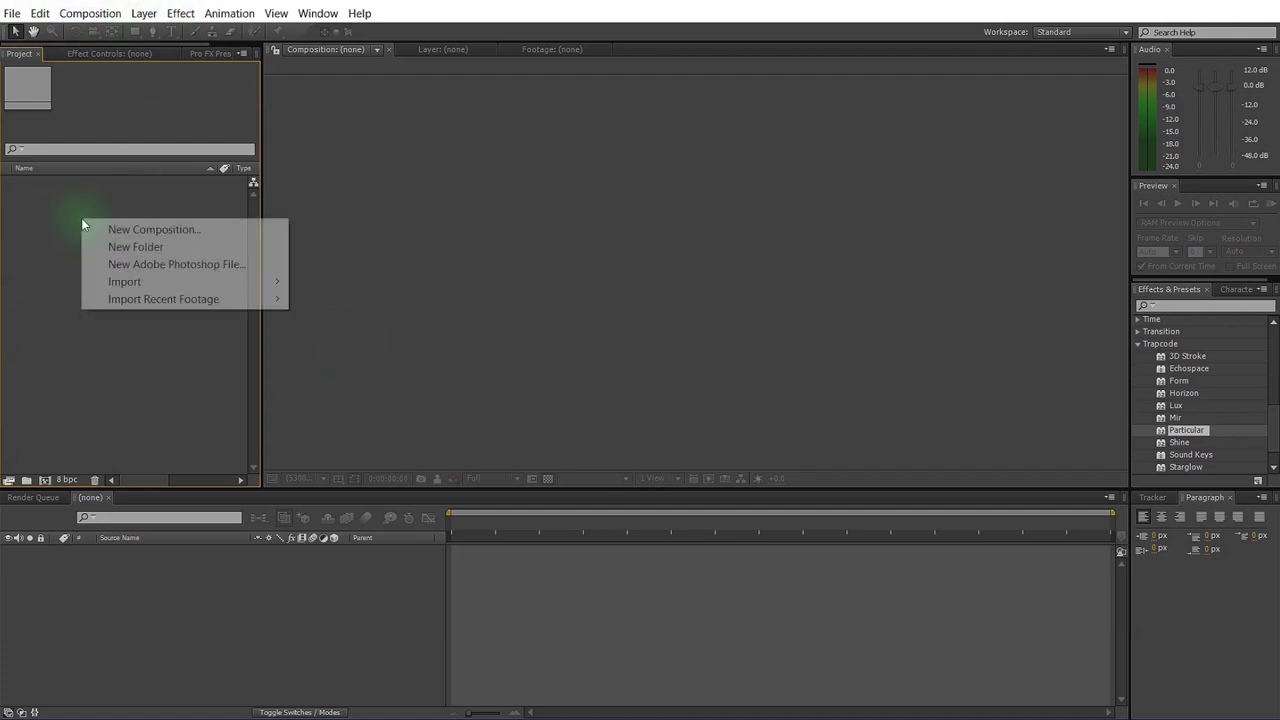
pyautogui.click(168, 230)
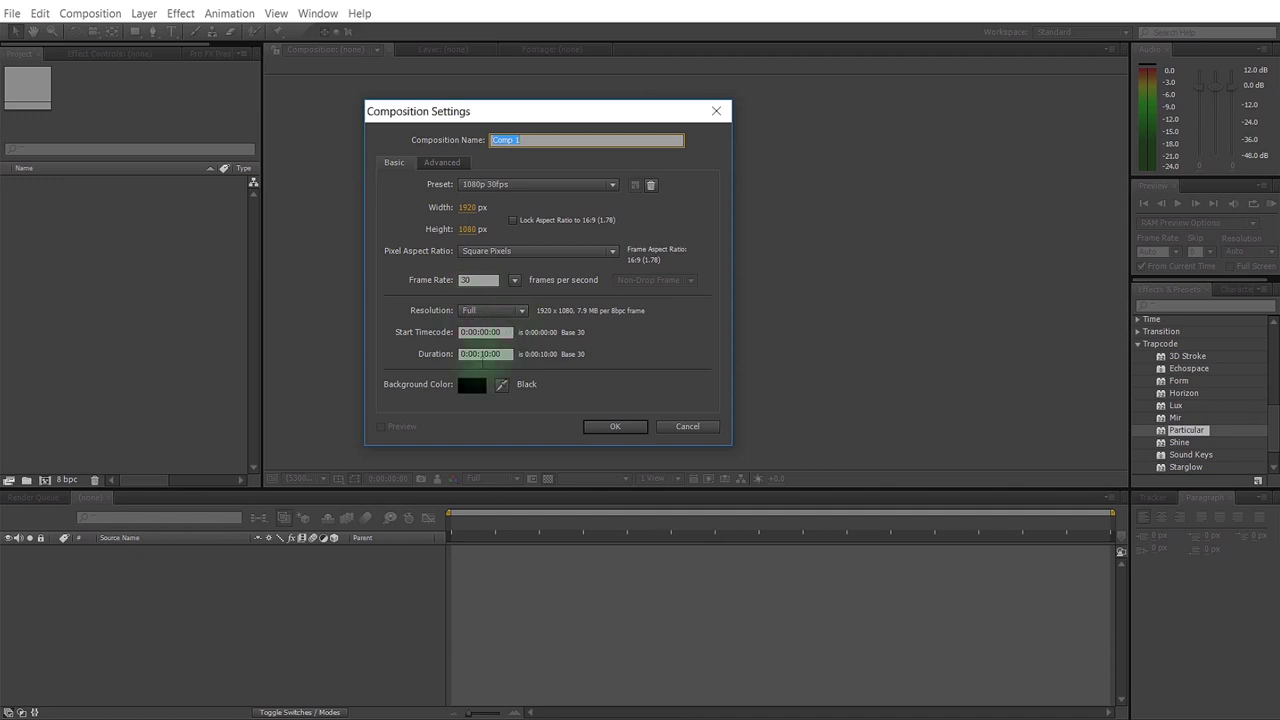
pyautogui.click(617, 428)
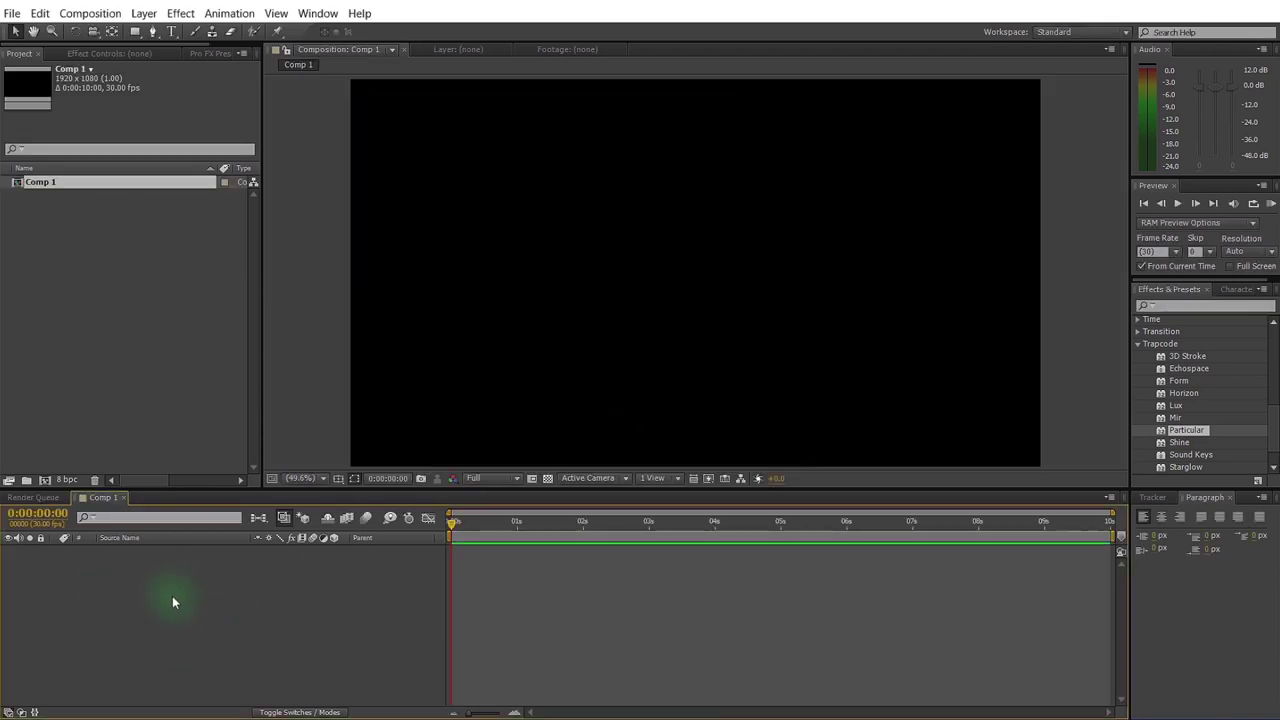
# Add a black solid layer, Black Solid 1, to the composition
pyautogui.rightClick(172, 602)
pyautogui.moveTo(300, 430)
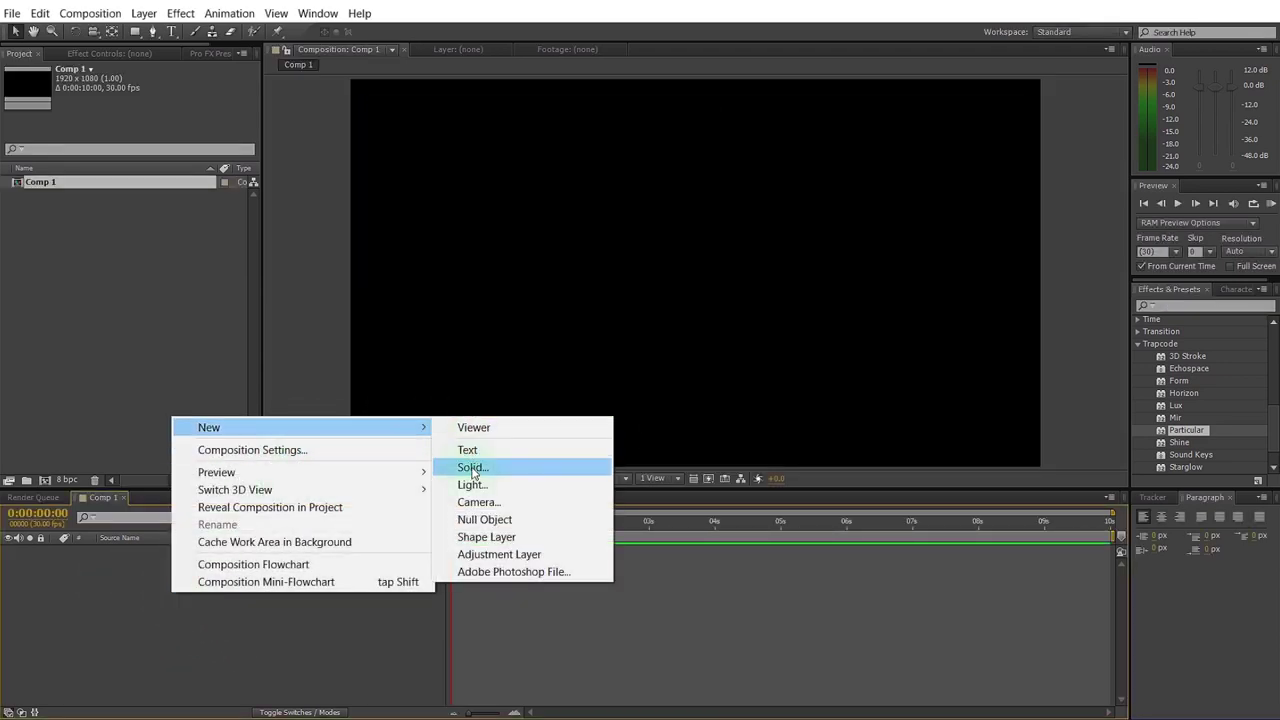
pyautogui.click(473, 470)
pyautogui.click(371, 442)
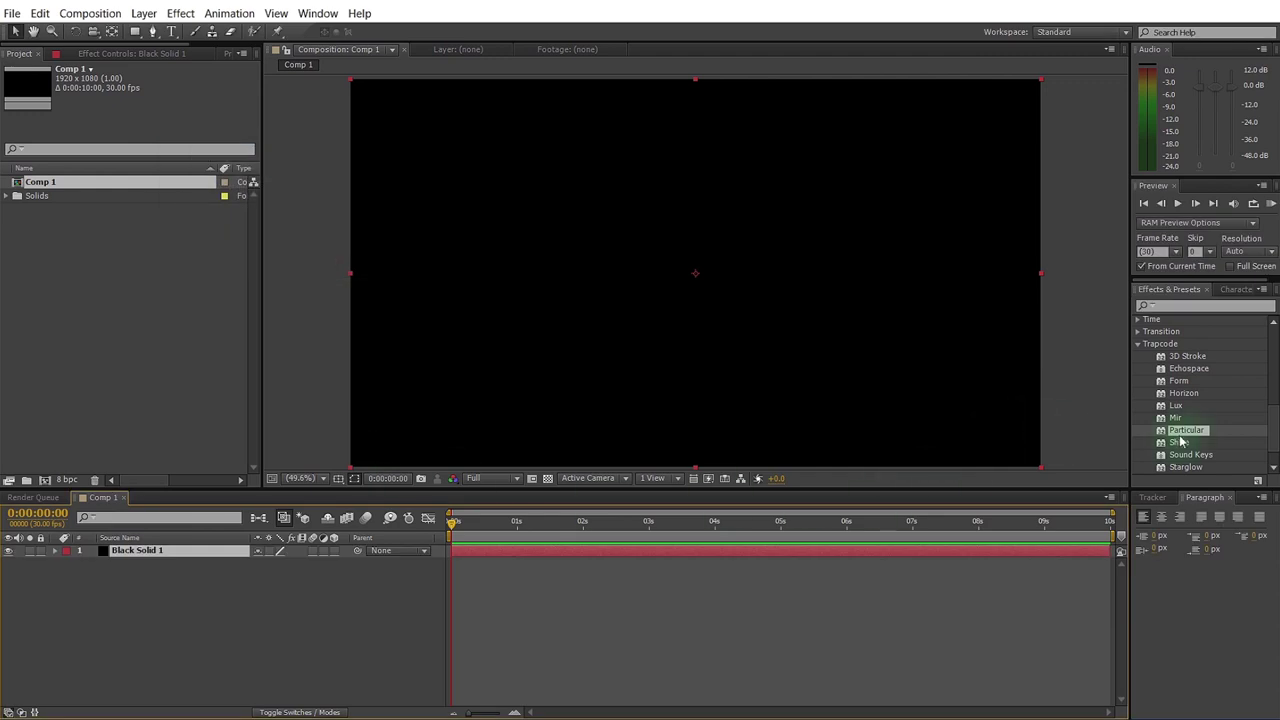
# Apply Trapcode Particular to Black Solid 1 and view the emitted particles at 0:00:01:20
pyautogui.moveTo(1189, 437); pyautogui.dragTo(711, 357)
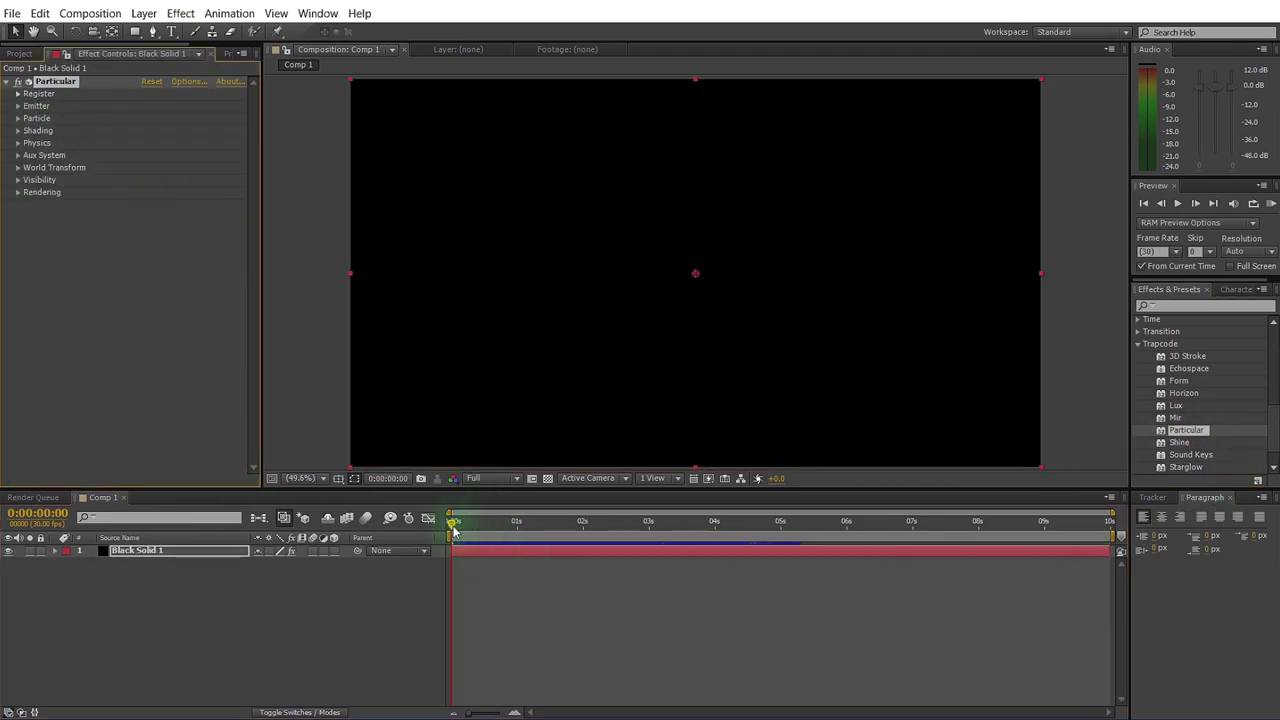
pyautogui.moveTo(453, 530); pyautogui.dragTo(561, 556)
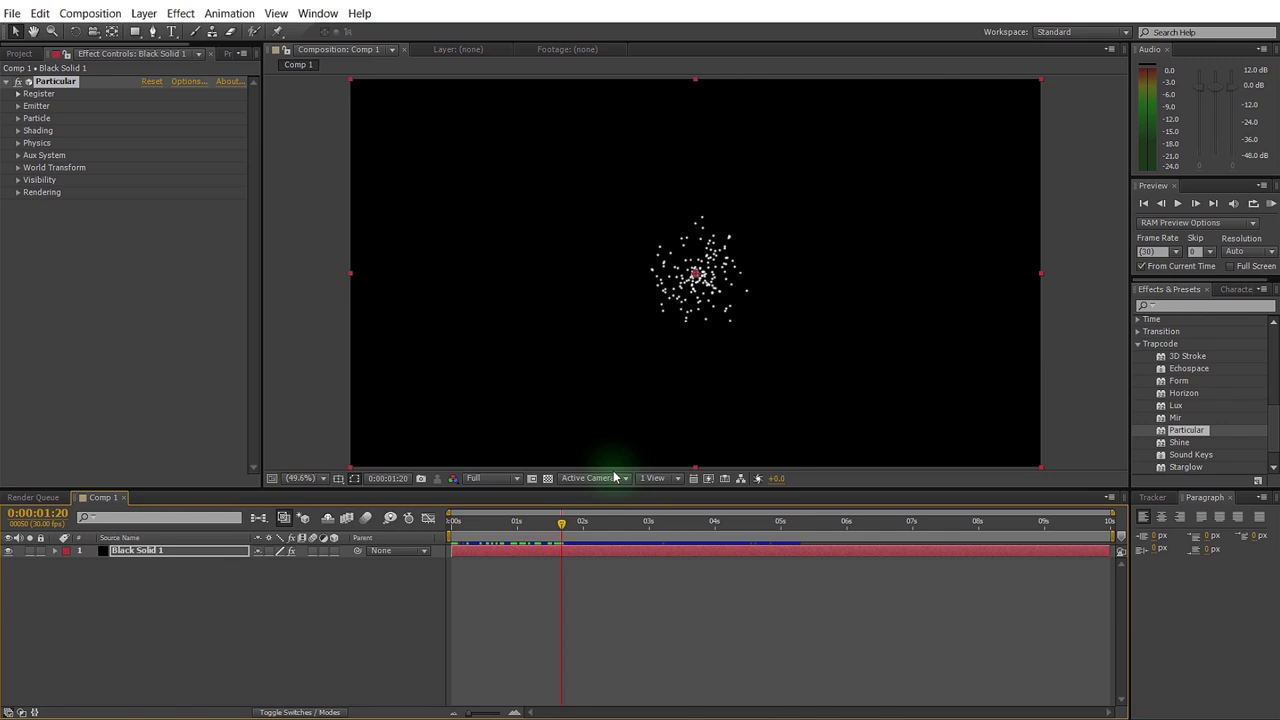
# Switch Particular's emitter to Box with Emitter Size X 490 and Size Y and Z at 0
pyautogui.click(17, 107)
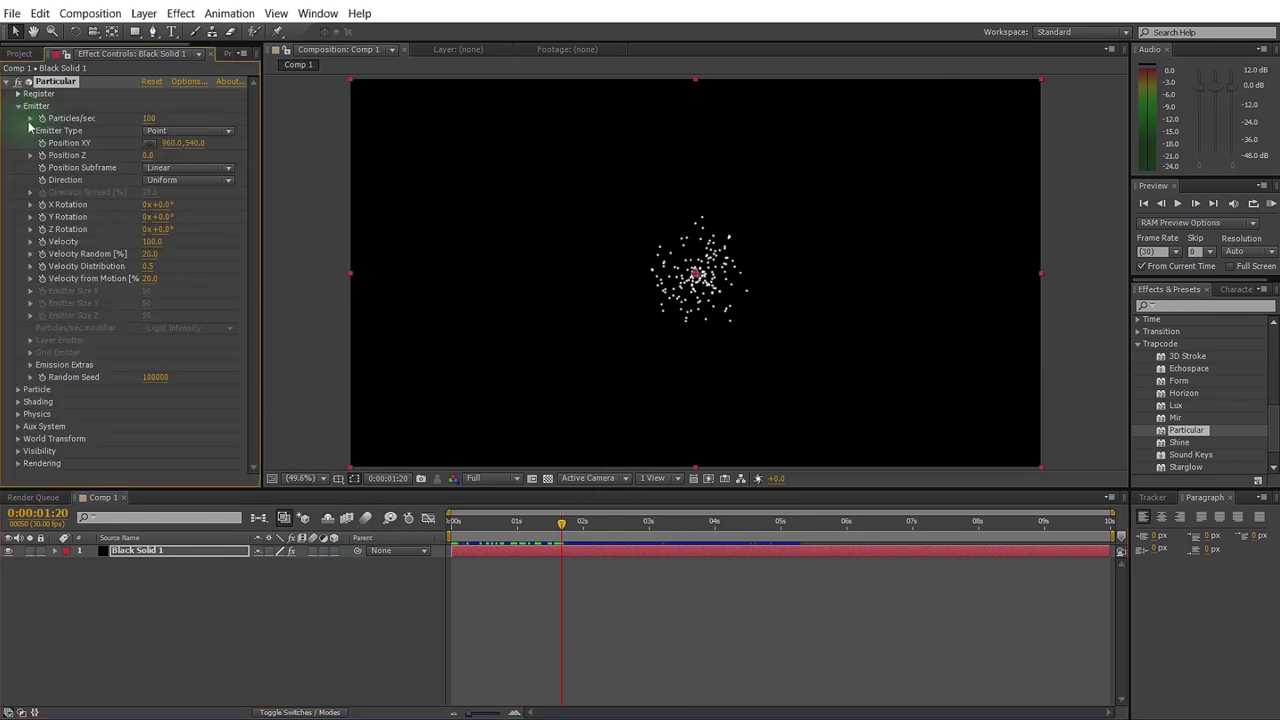
pyautogui.click(171, 130)
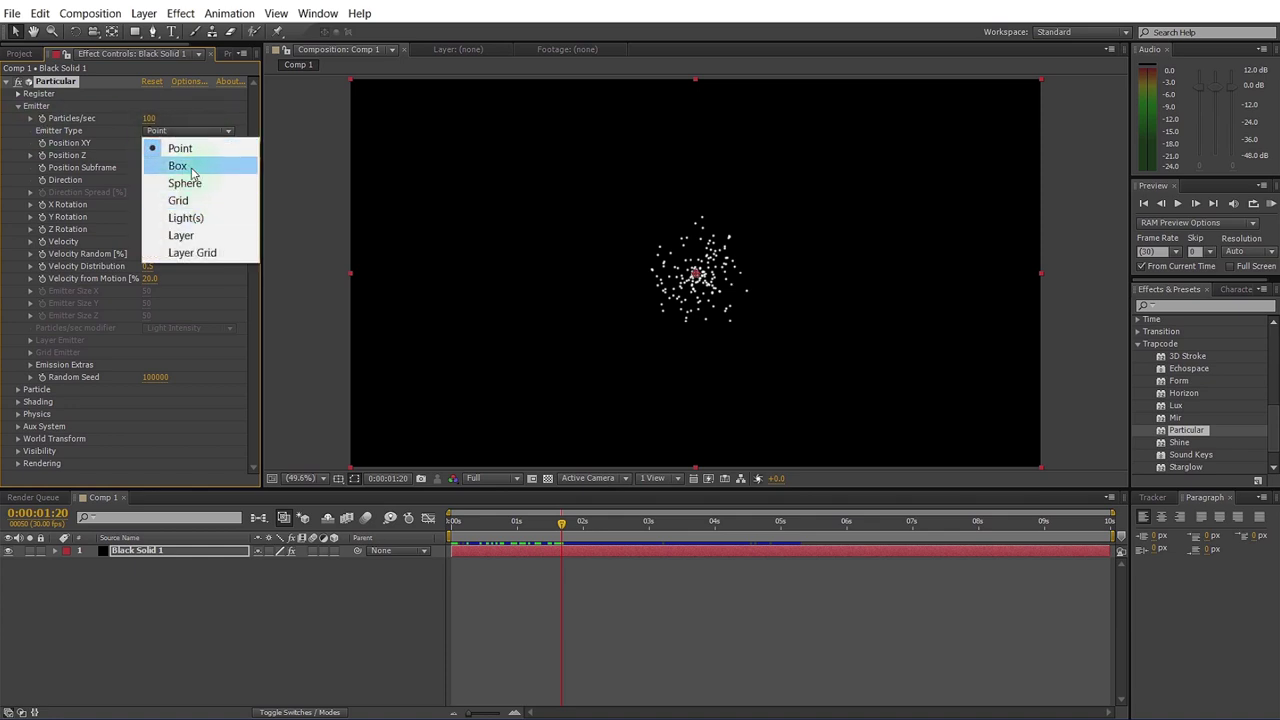
pyautogui.click(191, 169)
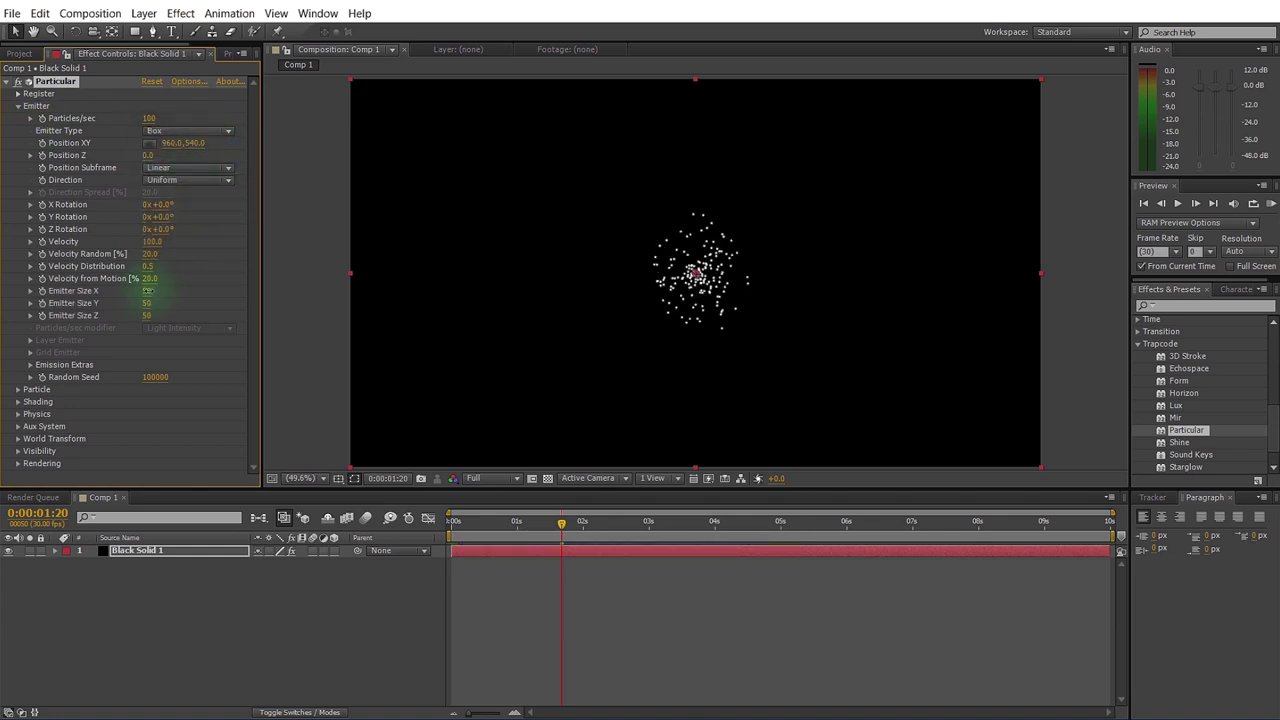
pyautogui.moveTo(148, 290); pyautogui.dragTo(240, 303)
pyautogui.moveTo(148, 315); pyautogui.dragTo(286, 314)
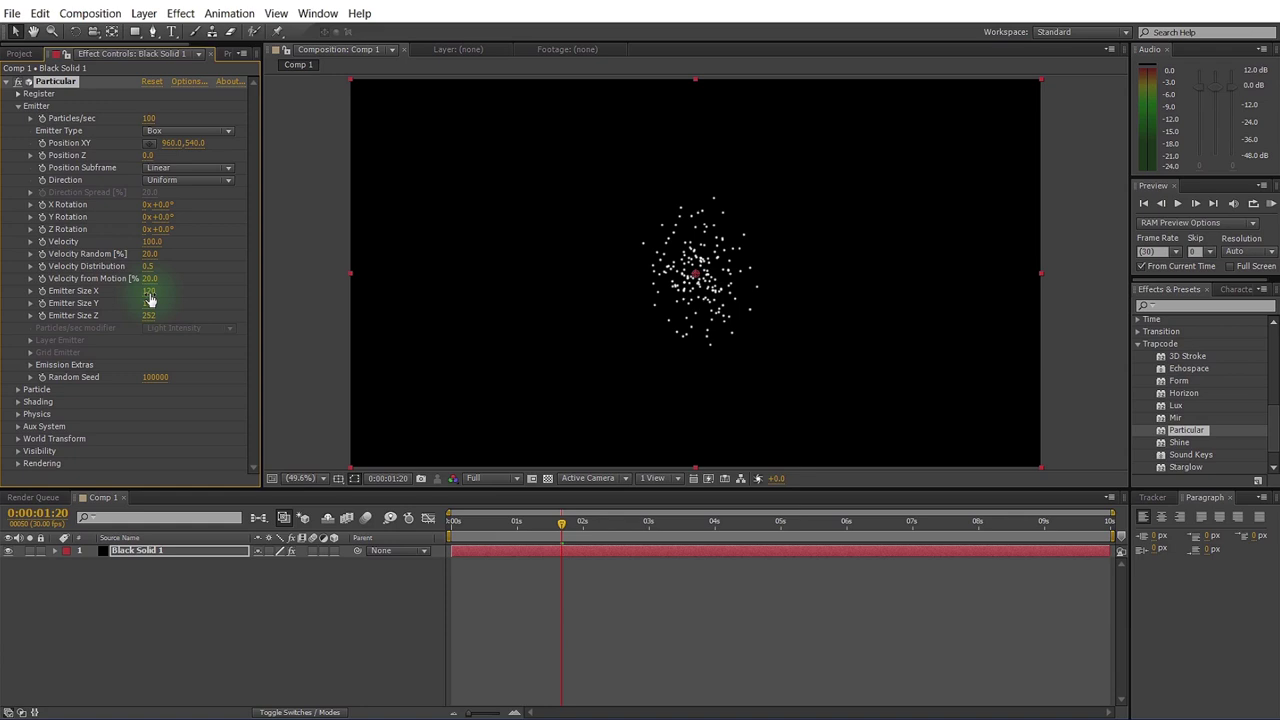
pyautogui.moveTo(148, 303); pyautogui.dragTo(38, 315)
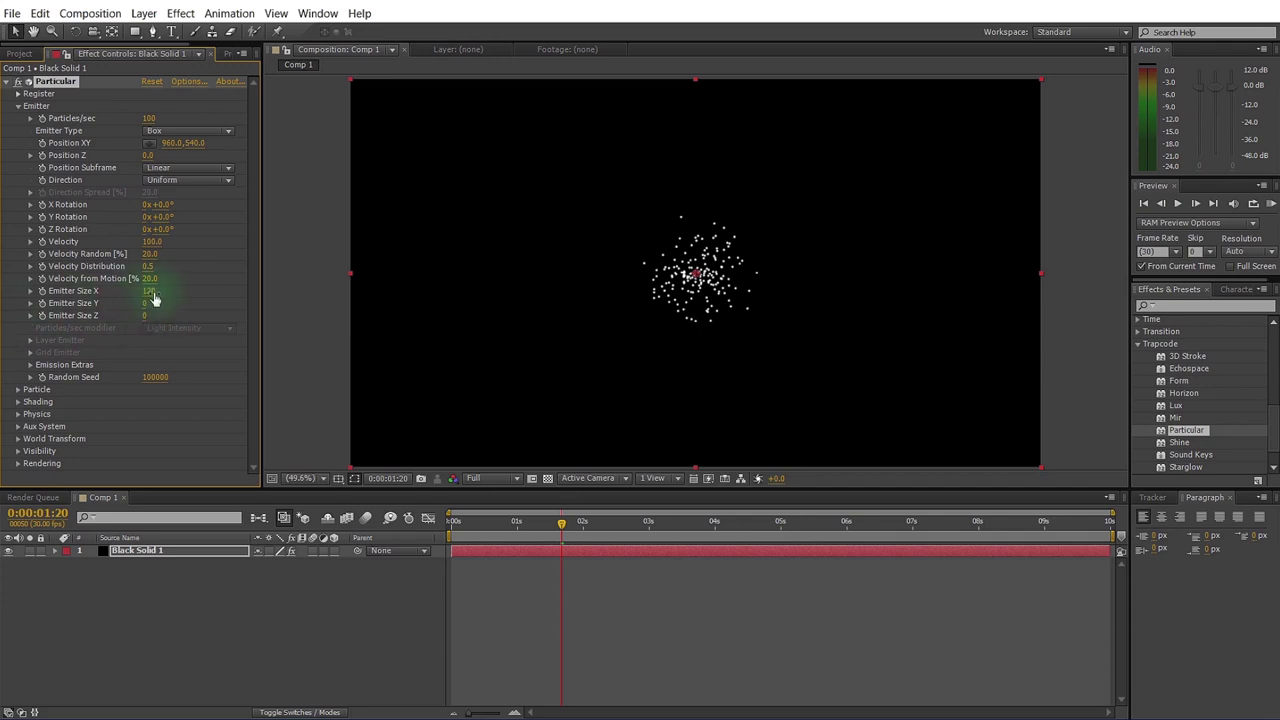
pyautogui.moveTo(150, 298); pyautogui.dragTo(189, 302)
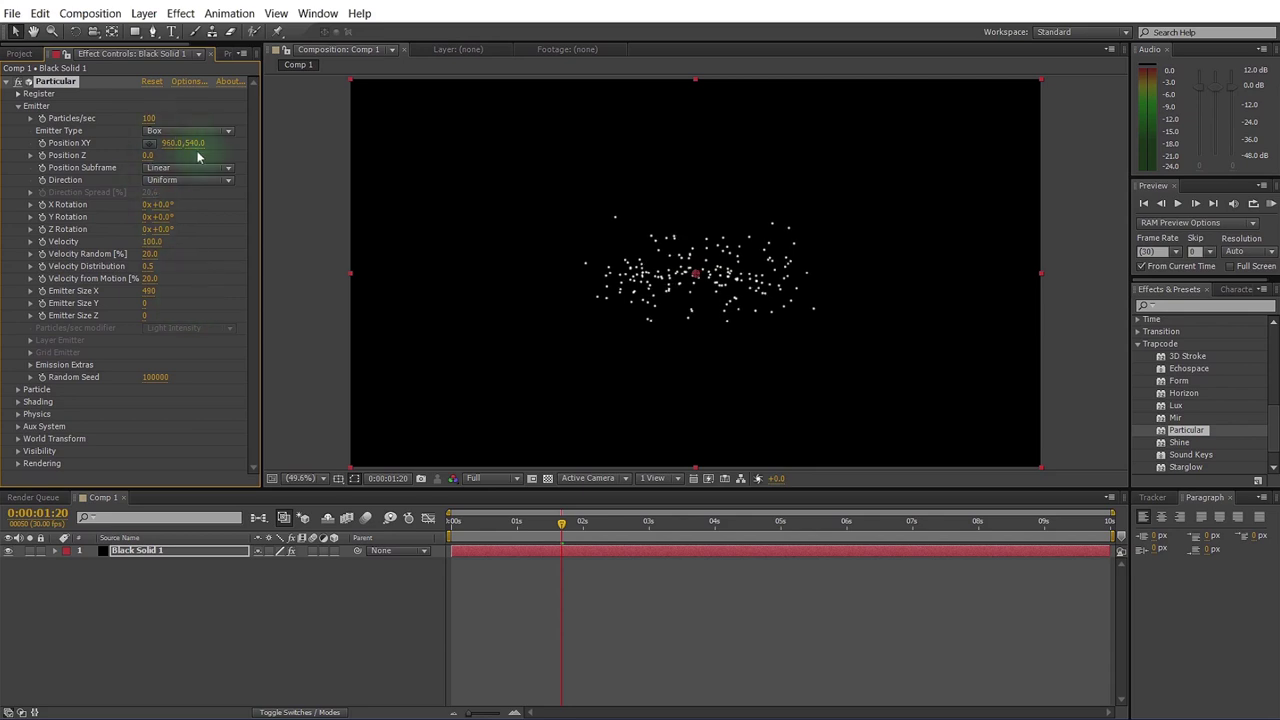
# Make the emission Directional with X Rotation -90° so particles fall downward
pyautogui.click(158, 180)
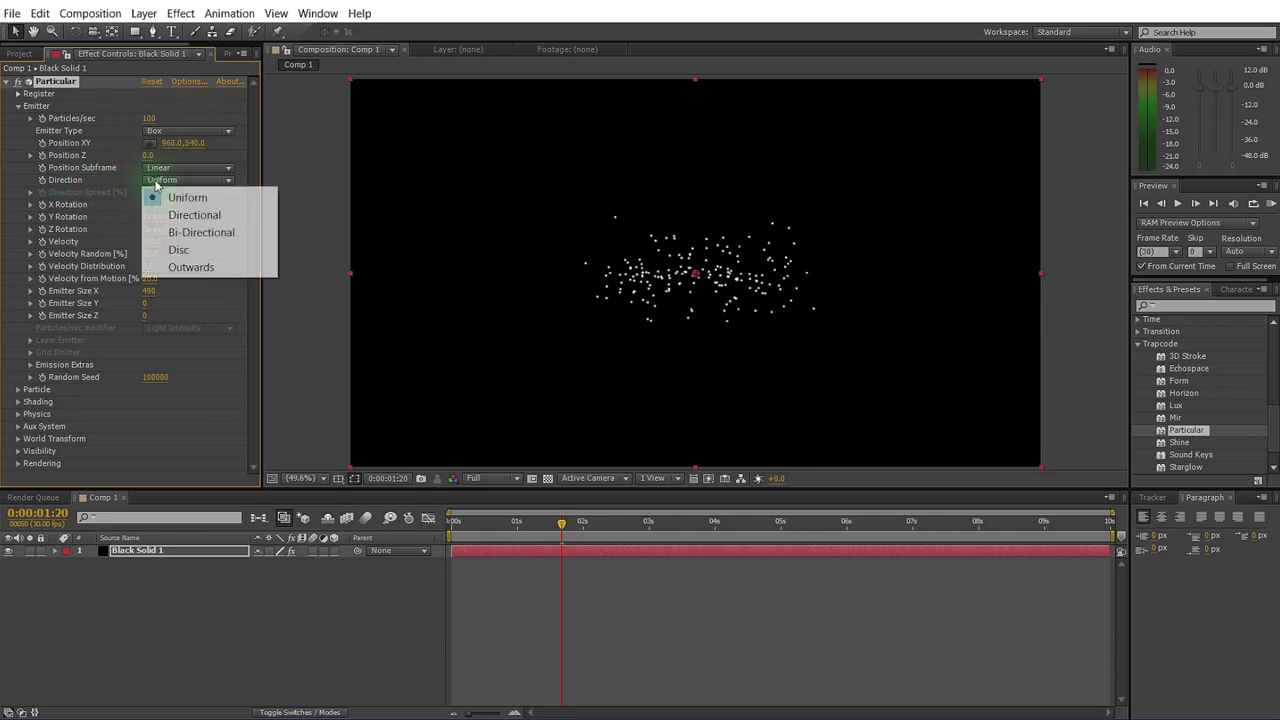
pyautogui.click(205, 215)
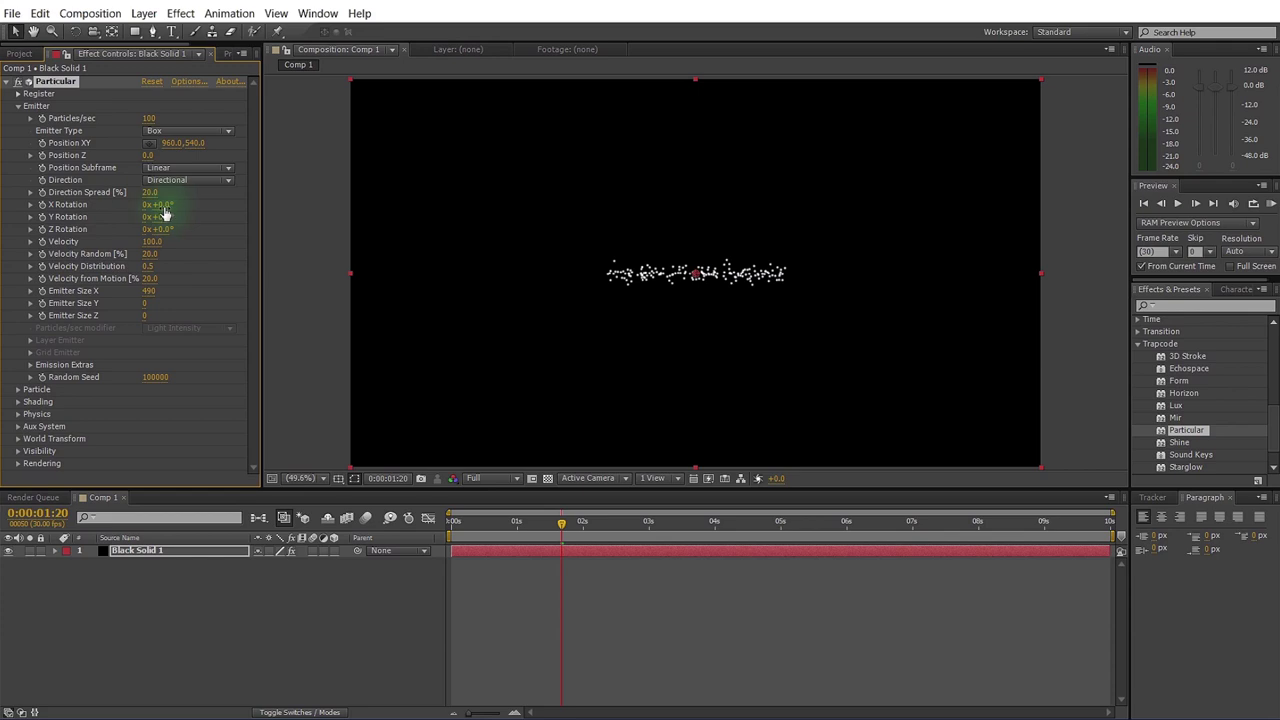
pyautogui.moveTo(163, 214); pyautogui.dragTo(440, 247)
pyautogui.moveTo(486, 522); pyautogui.dragTo(791, 522)
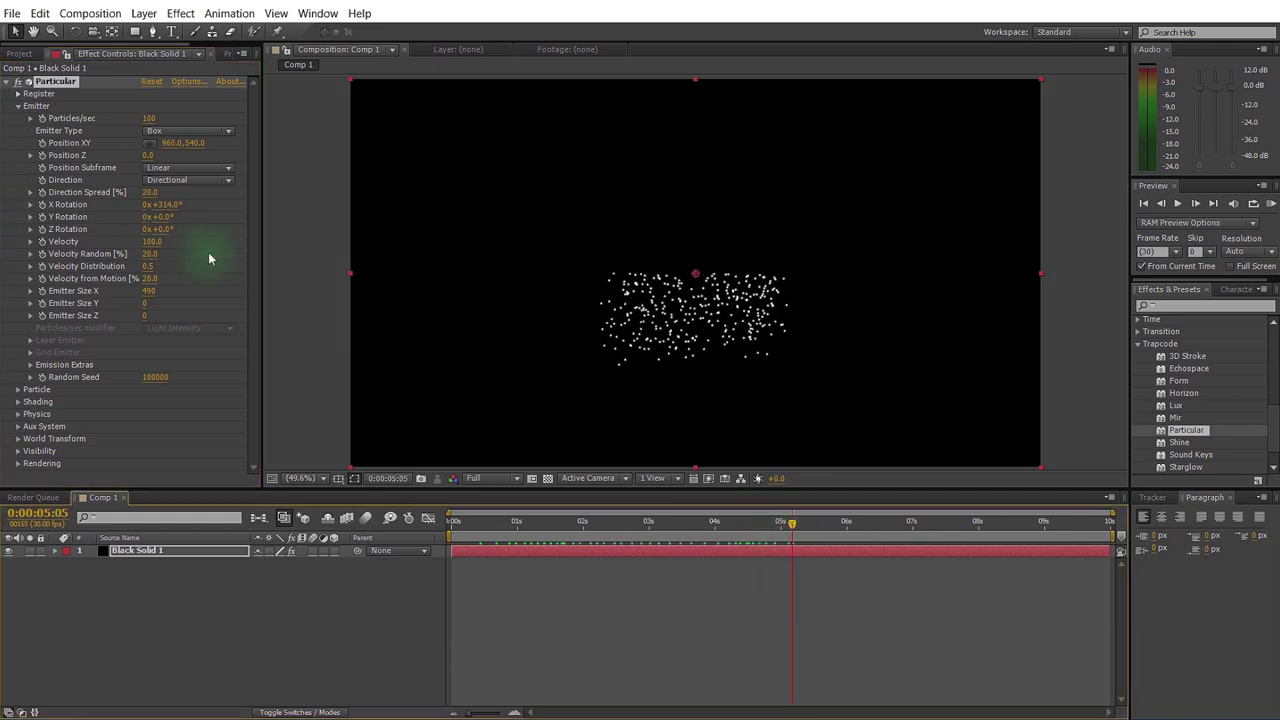
pyautogui.click(166, 205)
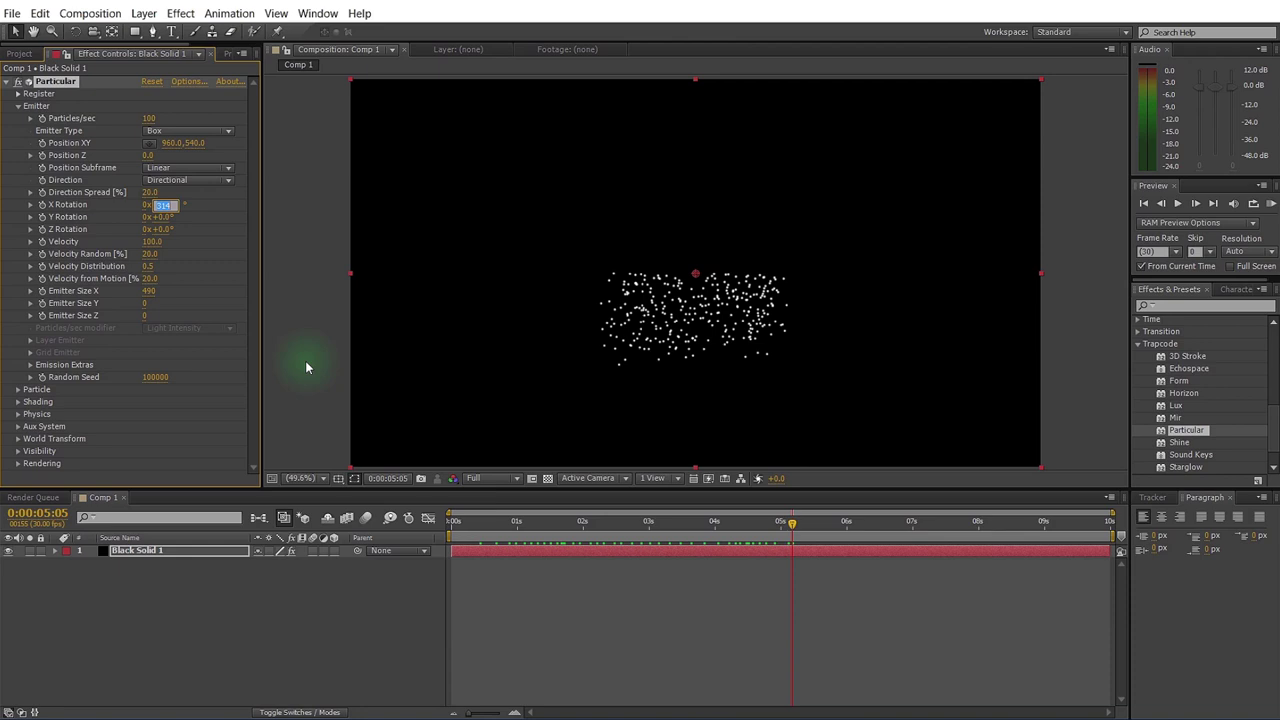
pyautogui.press('Return')
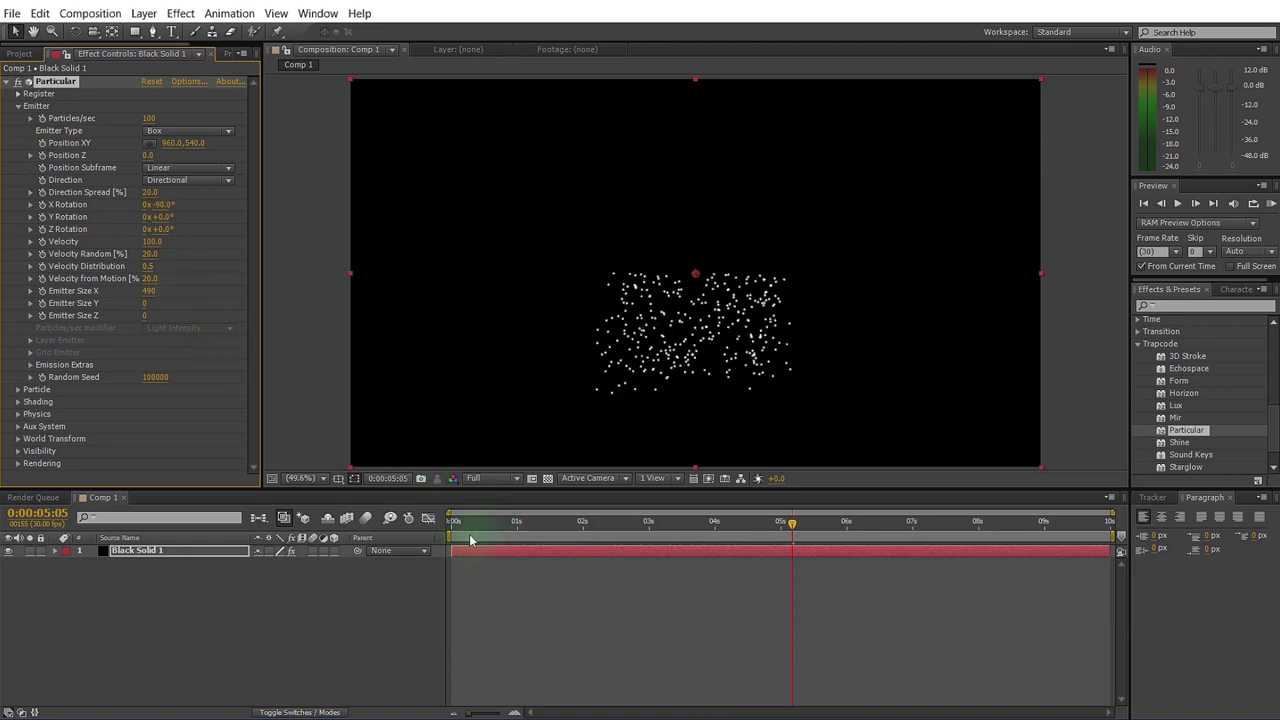
pyautogui.moveTo(468, 522); pyautogui.dragTo(666, 522)
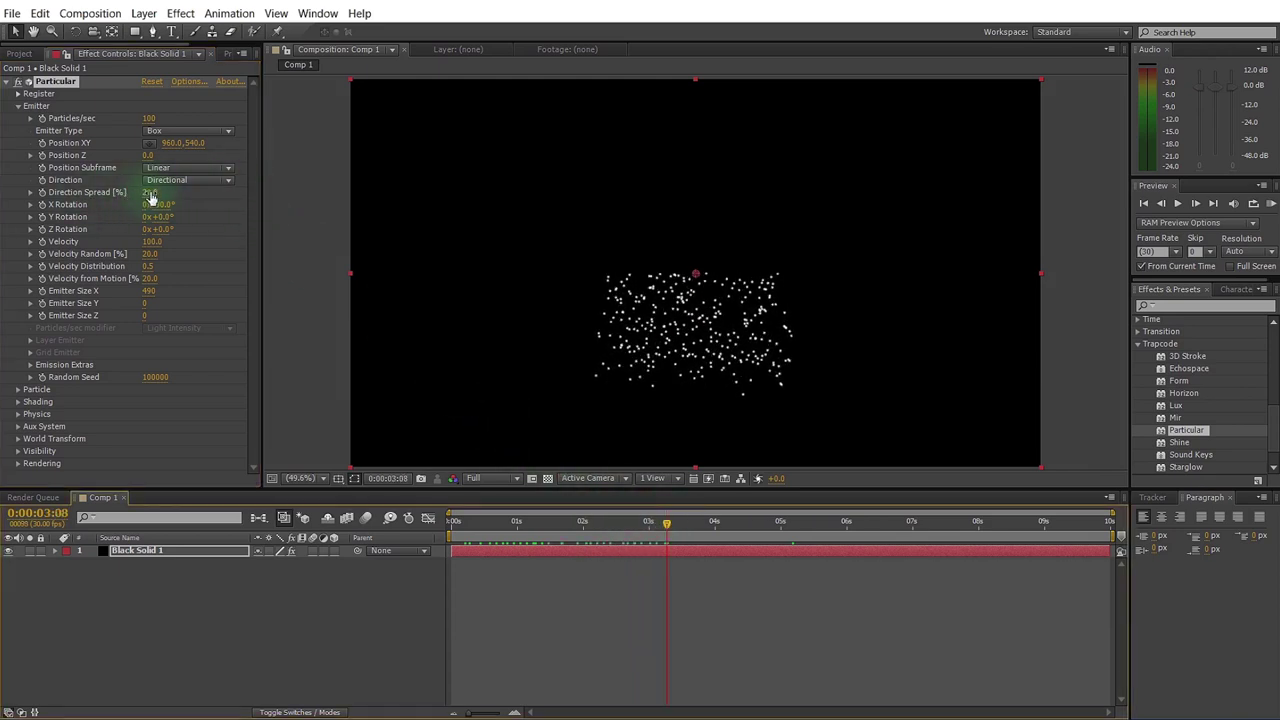
# Narrow Direction Spread to 8 and widen Emitter Size X to 2720
pyautogui.moveTo(150, 200); pyautogui.dragTo(122, 205)
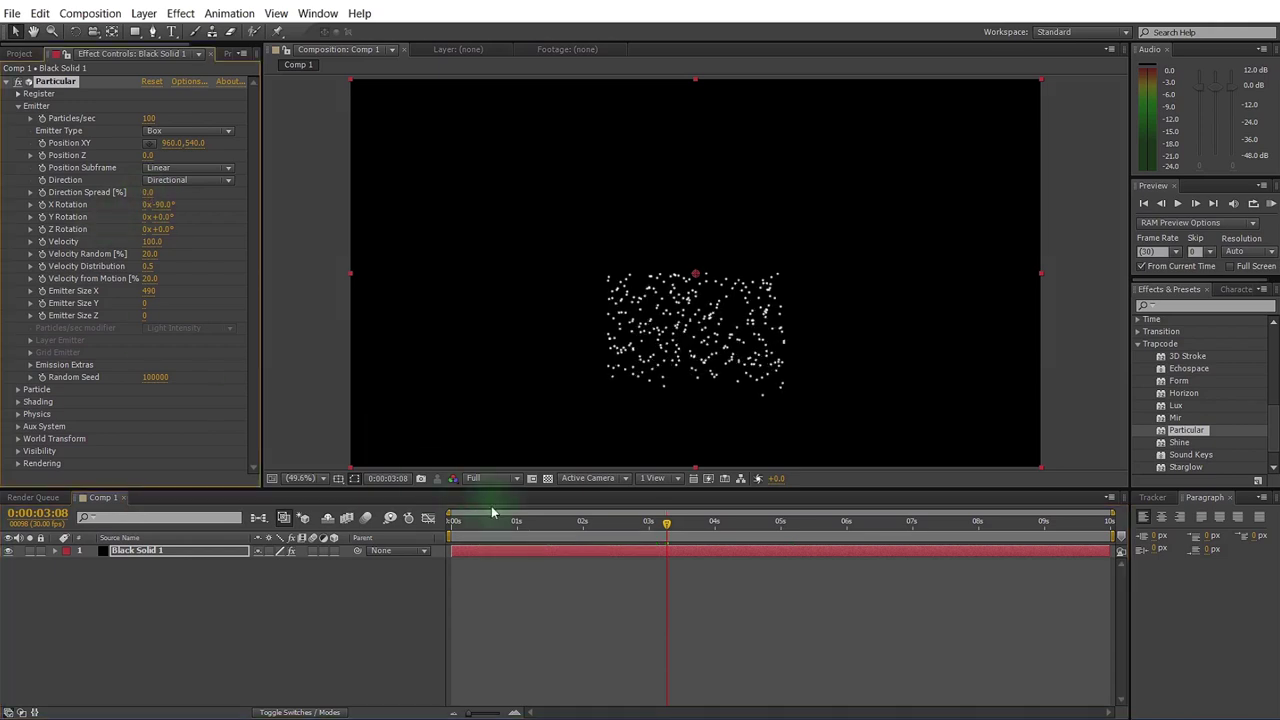
pyautogui.moveTo(457, 521); pyautogui.dragTo(811, 551)
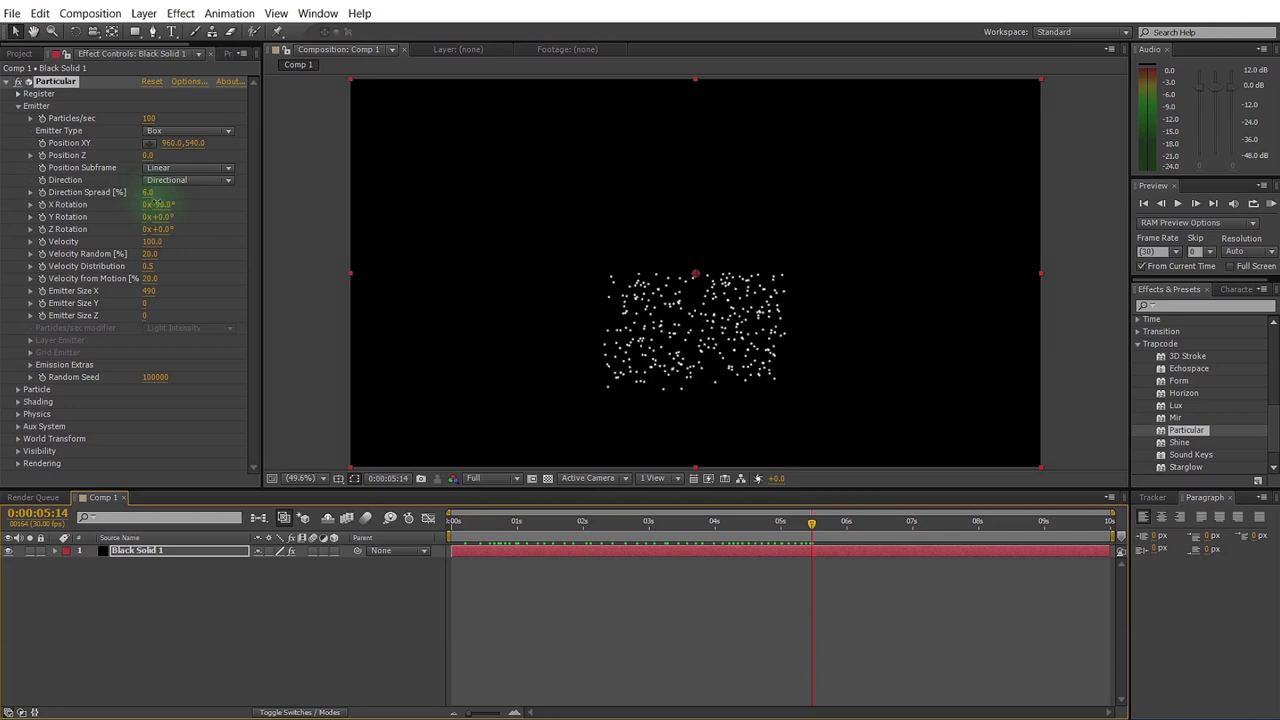
pyautogui.moveTo(157, 203); pyautogui.dragTo(112, 238)
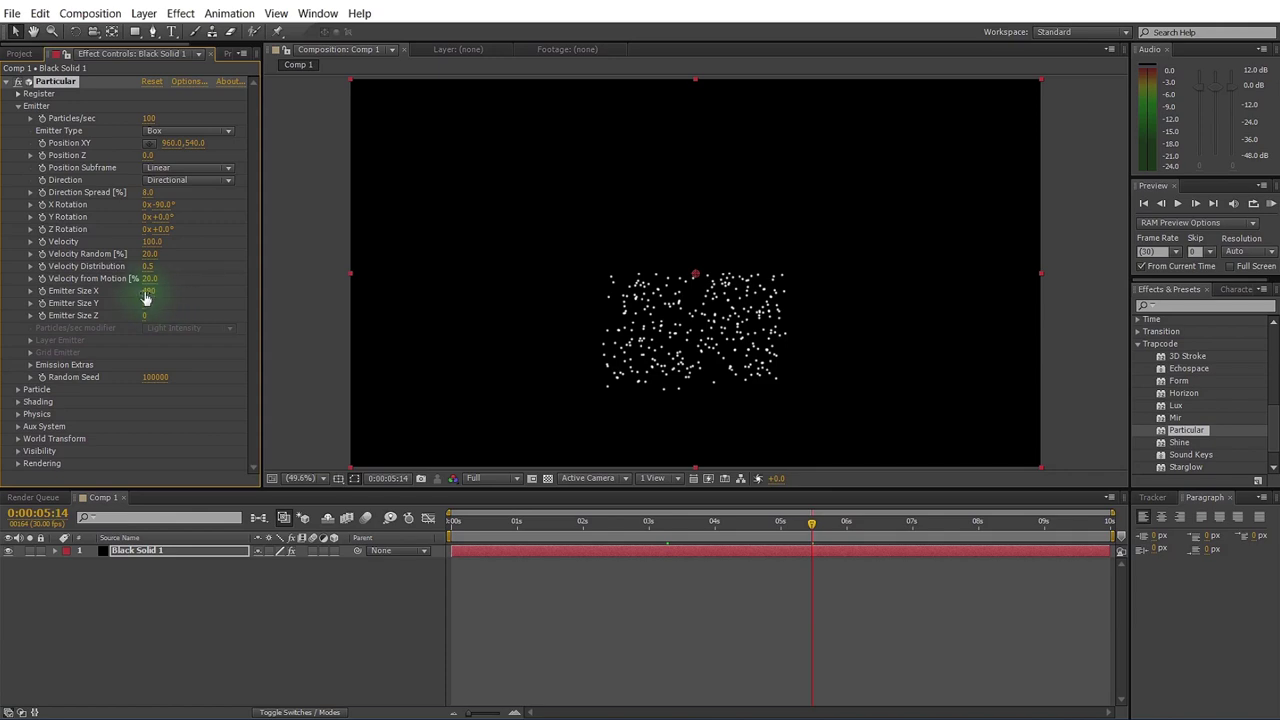
pyautogui.moveTo(149, 294)
pyautogui.mouseDown()
pyautogui.moveTo(331, 308)
pyautogui.moveTo(145, 300)
pyautogui.mouseUp()
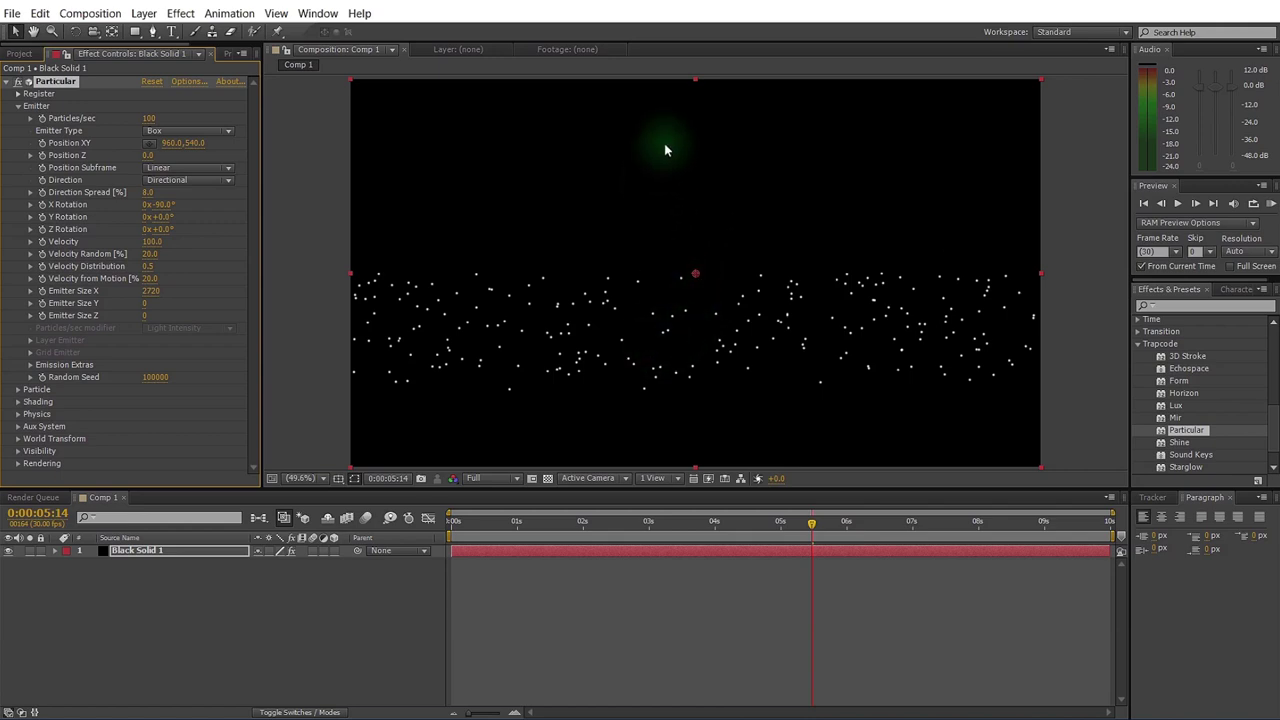
# Raise the emitter to Position 960, -197 and set Pre Run to 100 so snow appears on frame 0
pyautogui.scroll(-2, 697, 277)
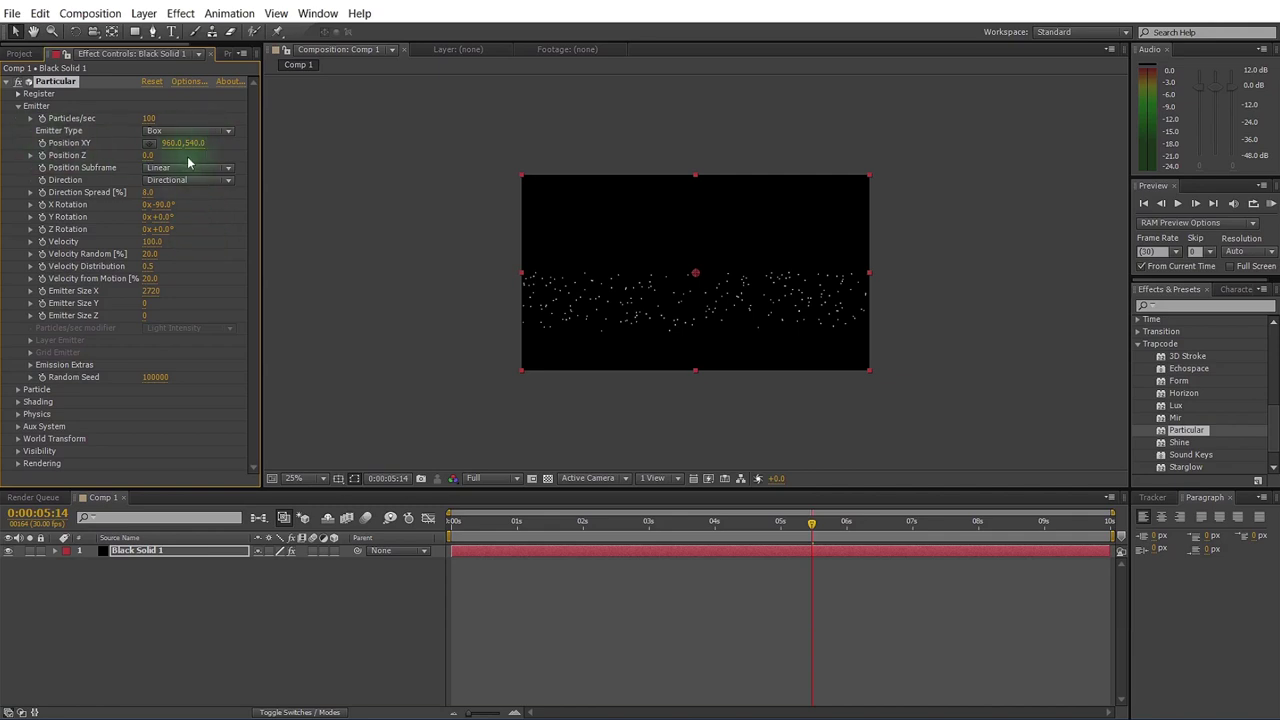
pyautogui.moveTo(199, 148)
pyautogui.mouseDown()
pyautogui.moveTo(159, 148)
pyautogui.moveTo(246, 171)
pyautogui.moveTo(78, 145)
pyautogui.moveTo(150, 162)
pyautogui.moveTo(193, 150)
pyautogui.moveTo(166, 146)
pyautogui.mouseUp()
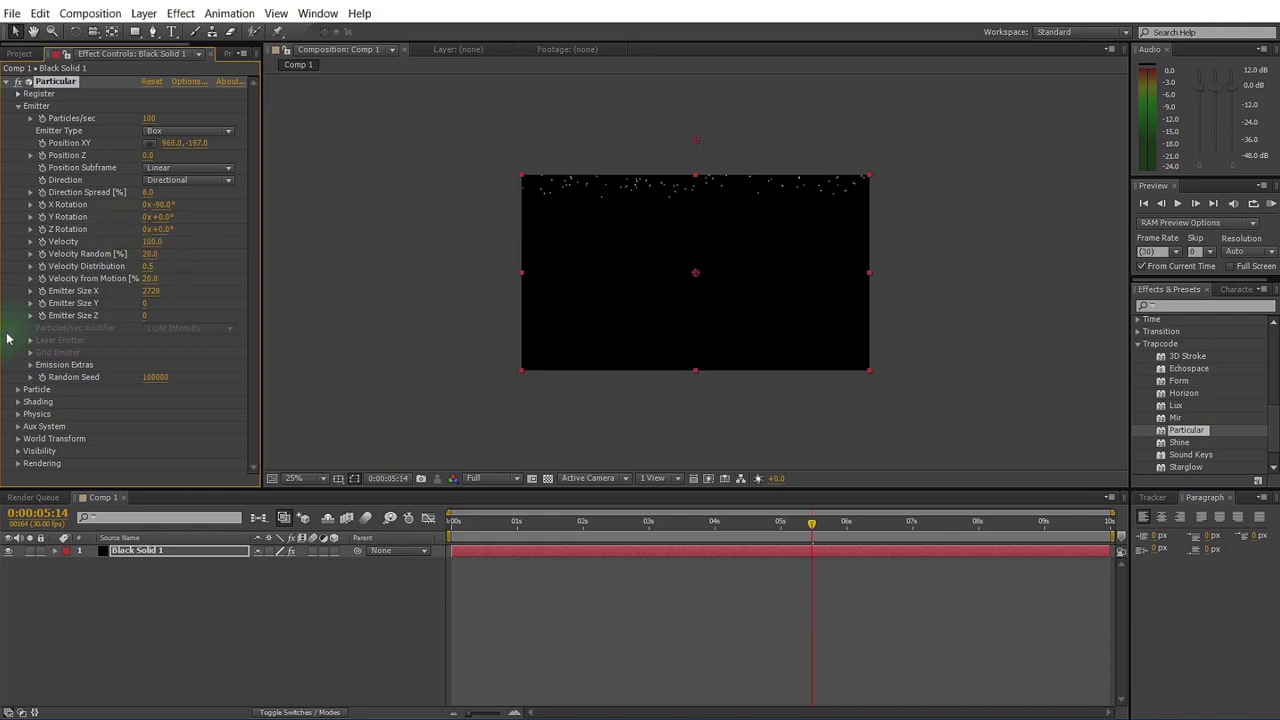
pyautogui.click(30, 365)
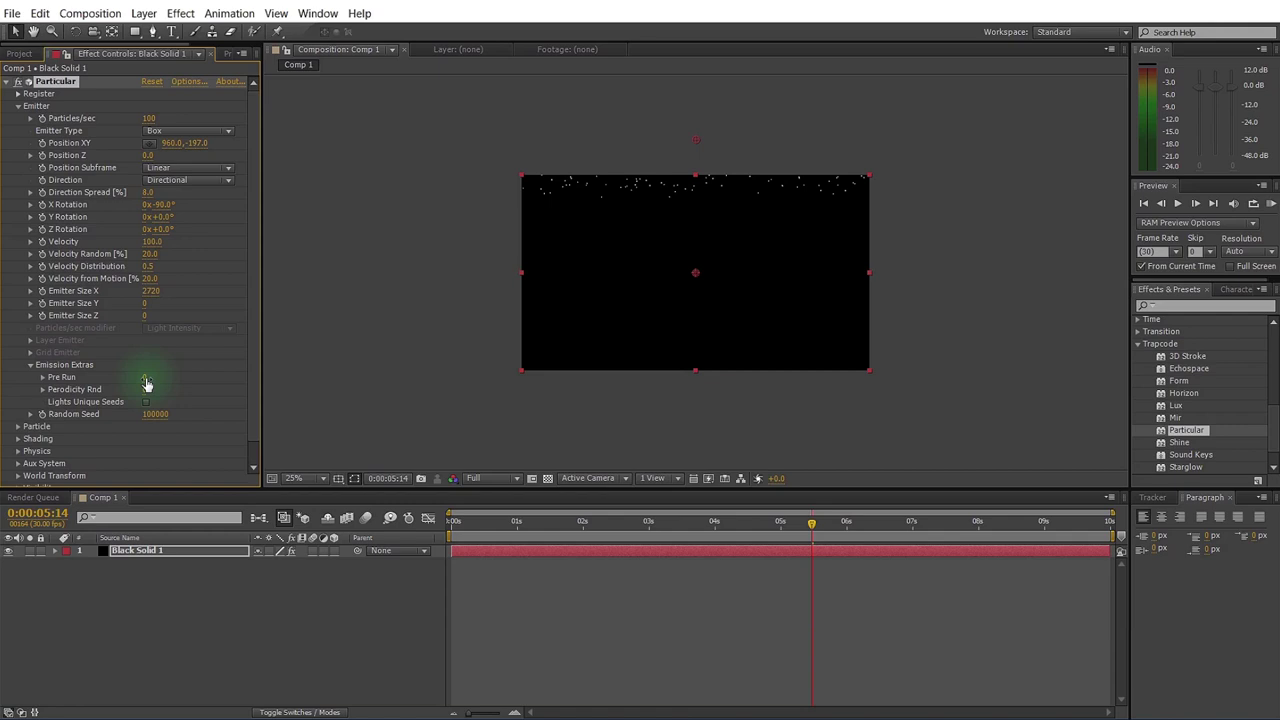
pyautogui.moveTo(146, 383); pyautogui.dragTo(249, 384)
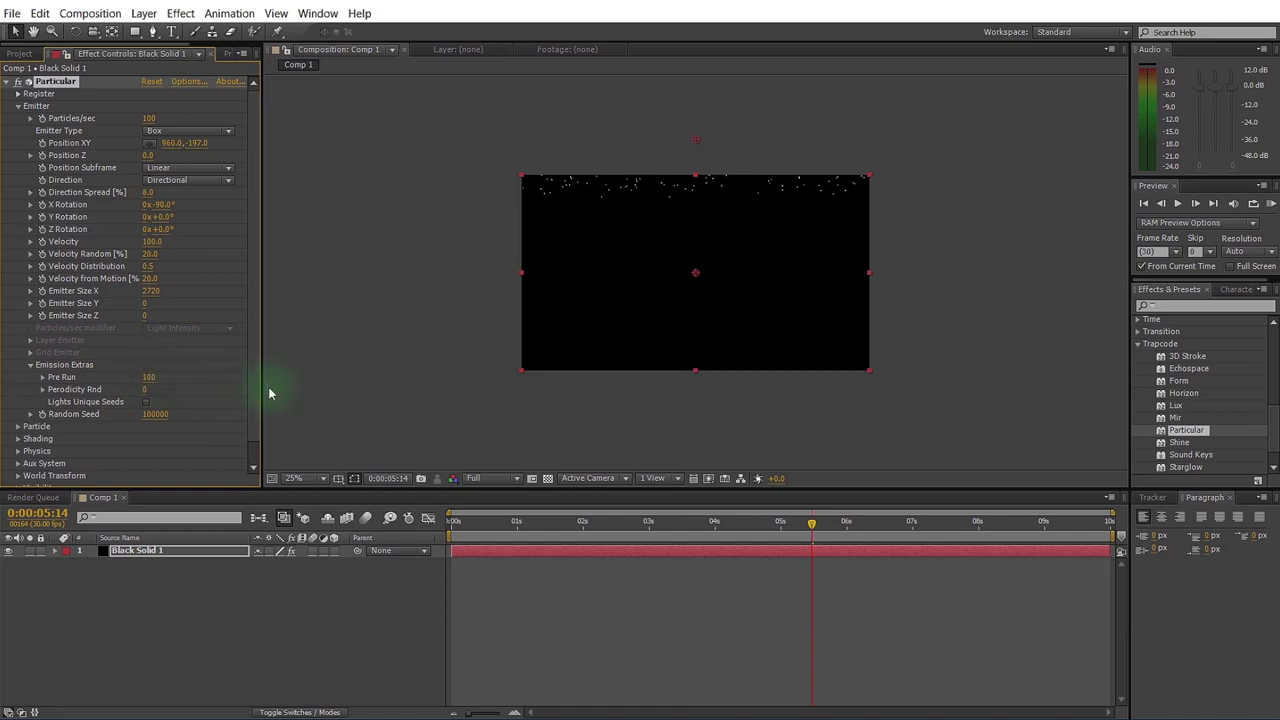
pyautogui.moveTo(512, 521); pyautogui.dragTo(434, 545)
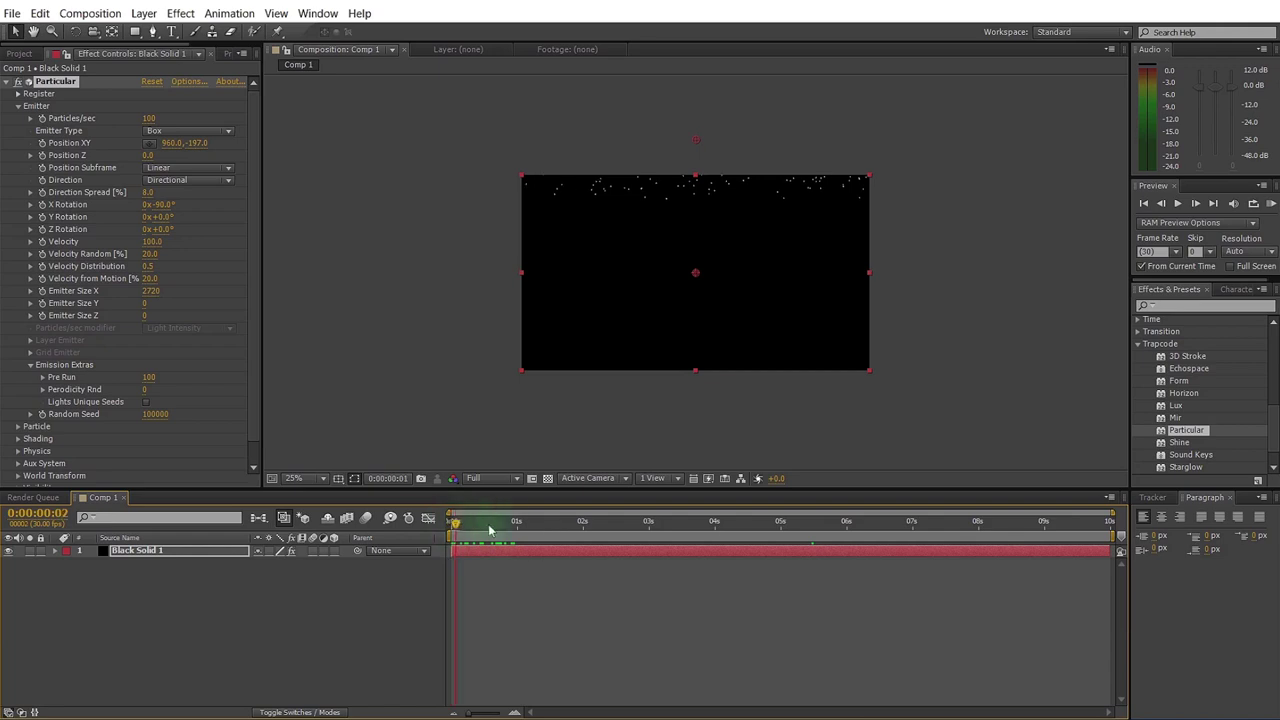
pyautogui.moveTo(150, 385); pyautogui.dragTo(260, 397)
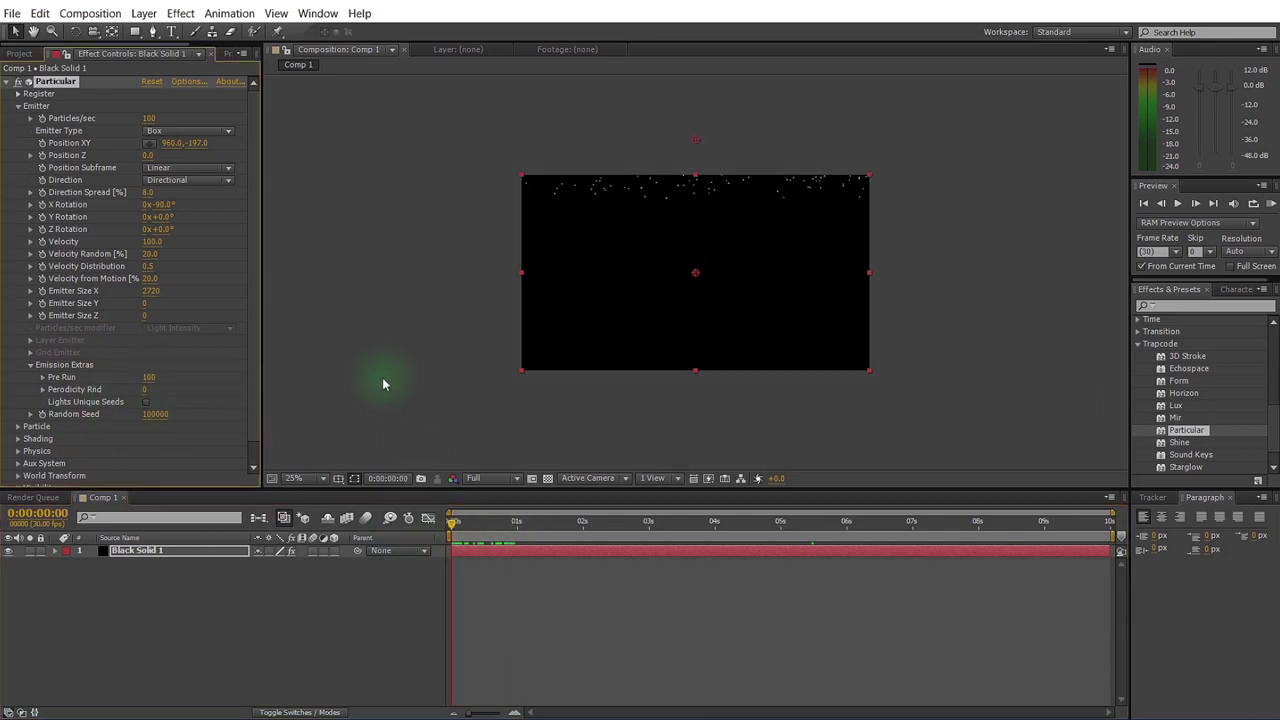
# Lengthen the particles' Life to 21.9 seconds
pyautogui.click(18, 106)
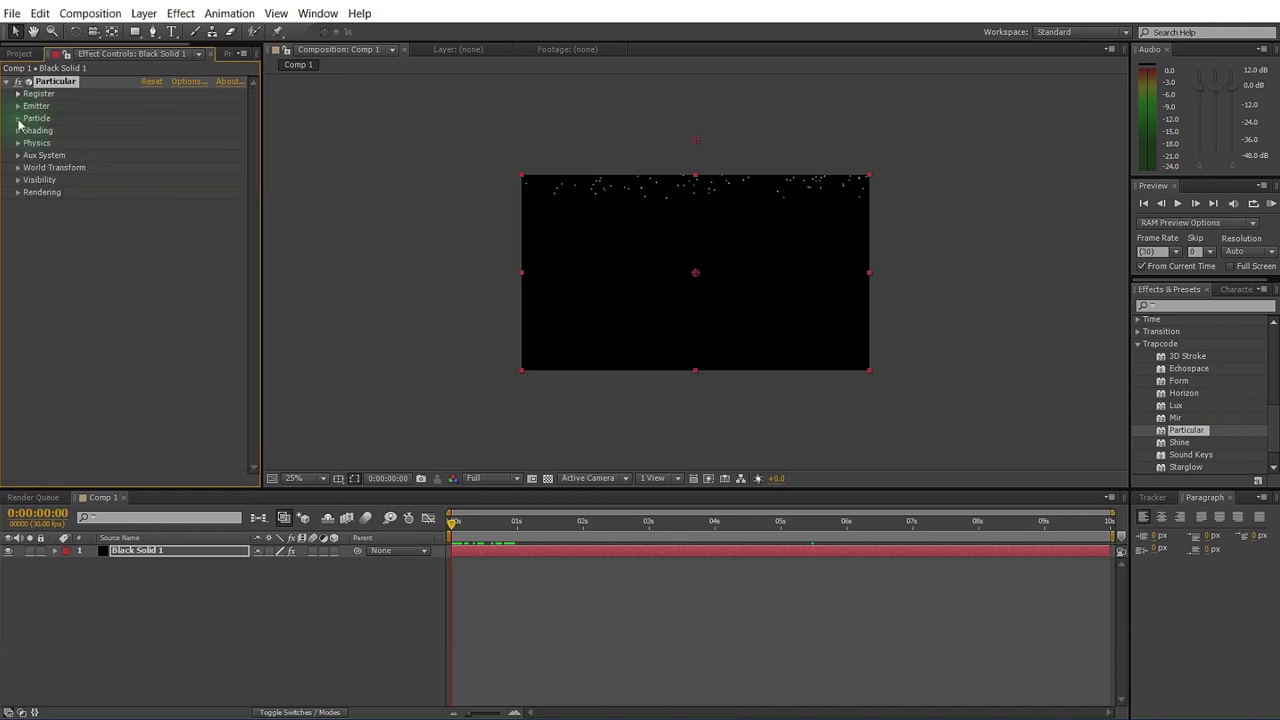
pyautogui.click(17, 119)
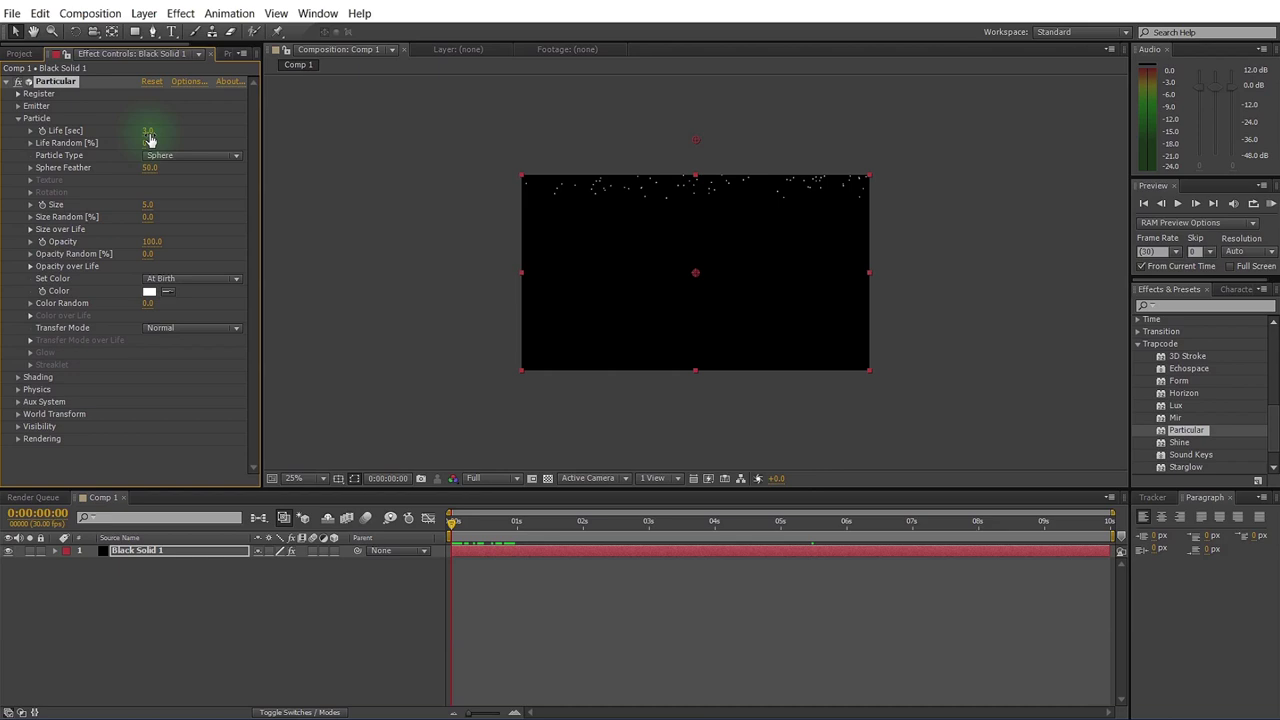
pyautogui.moveTo(147, 130); pyautogui.dragTo(307, 150)
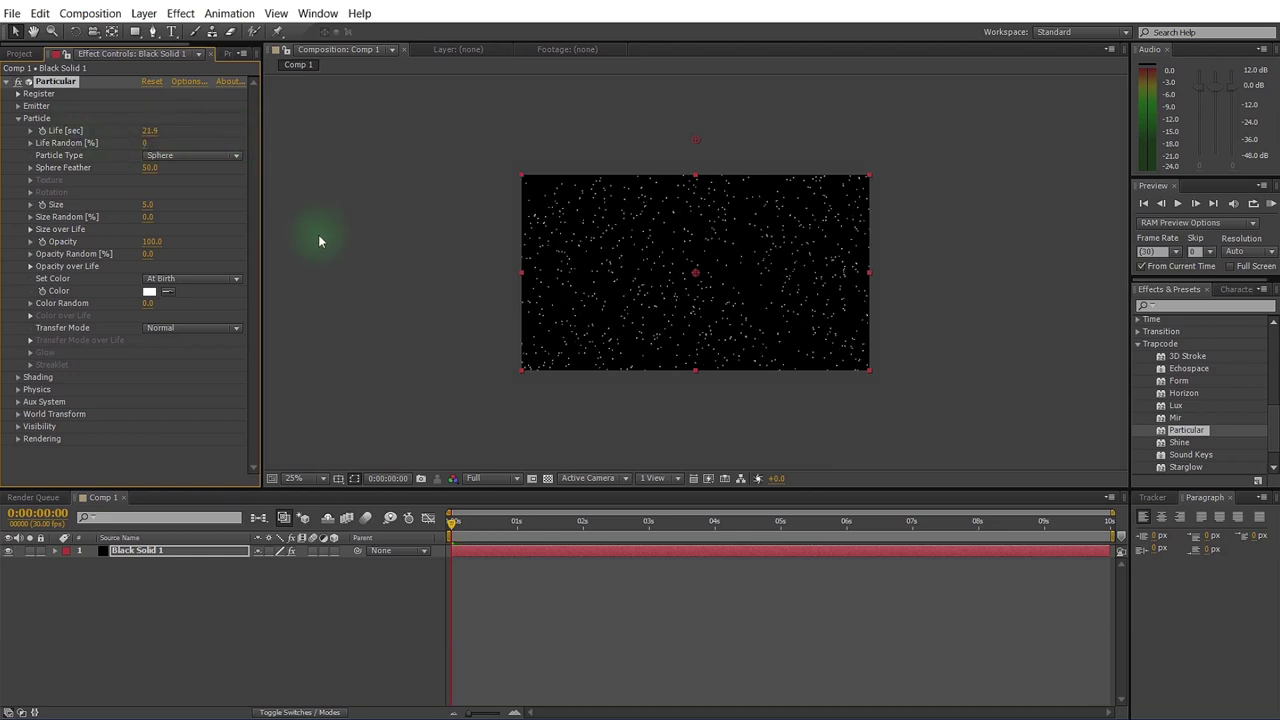
# Try Sprite as the Particle Type without a texture layer, then revert to Sphere
pyautogui.click(168, 156)
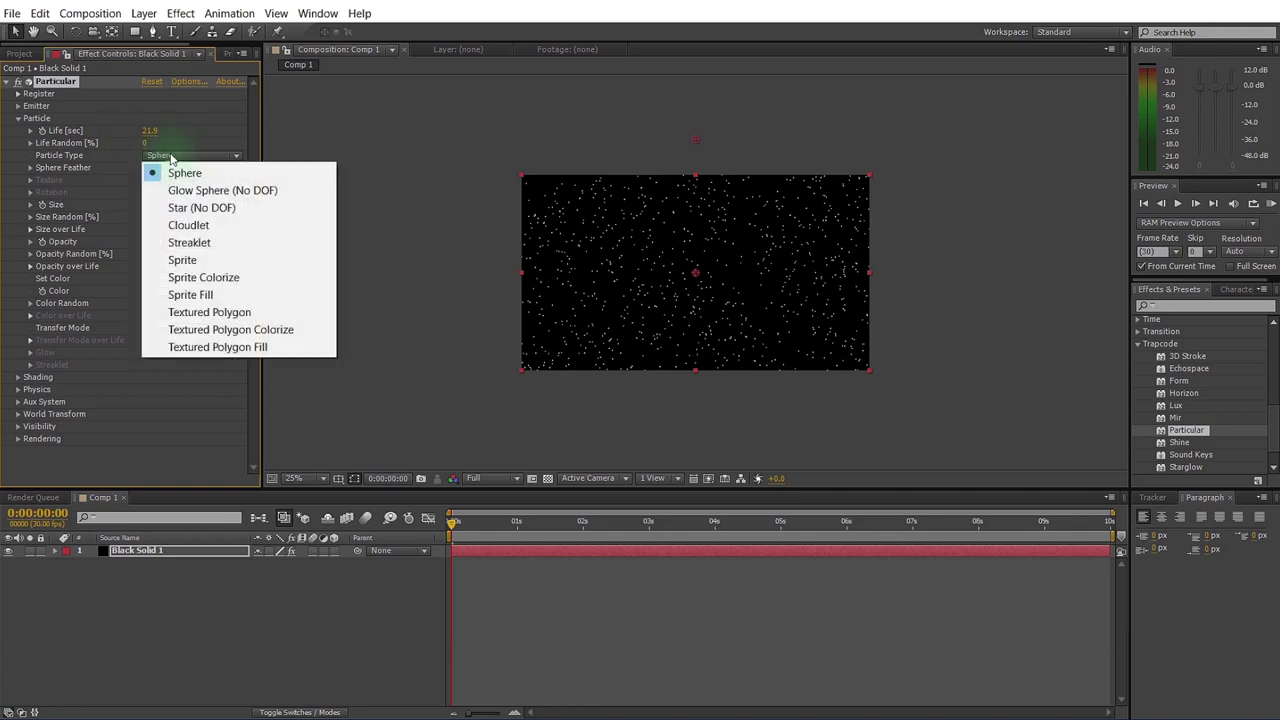
pyautogui.click(208, 263)
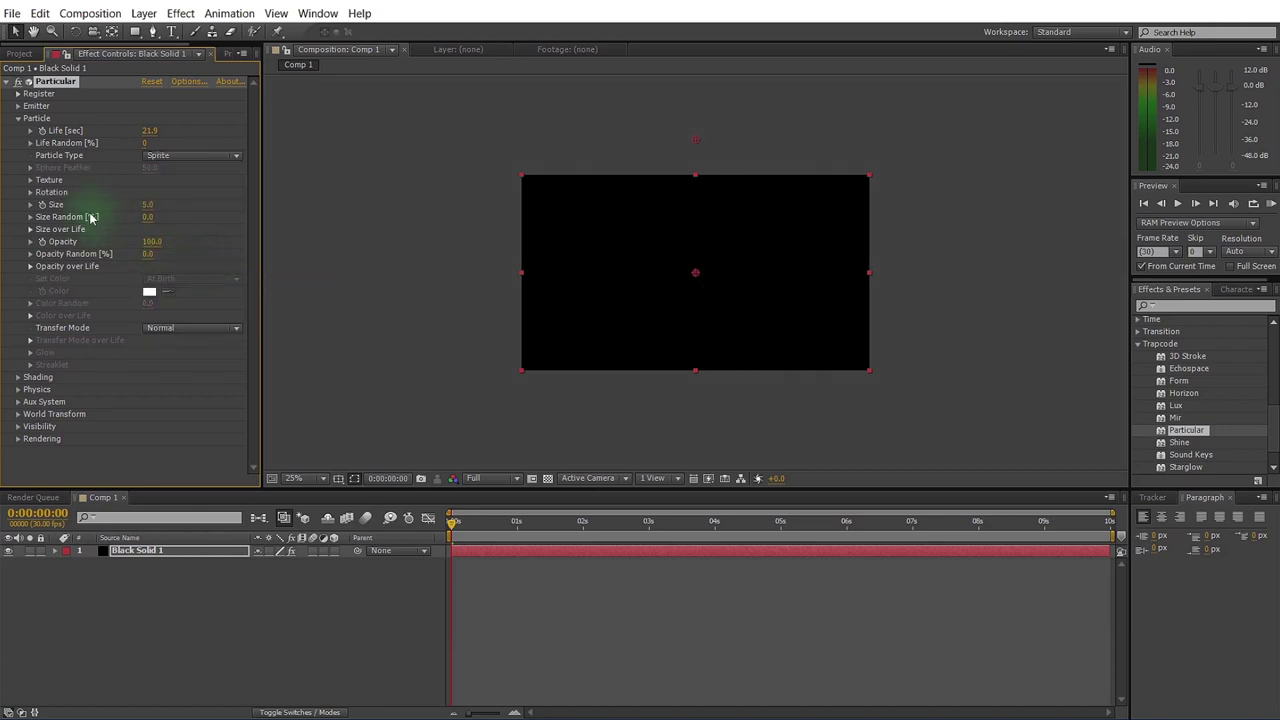
pyautogui.click(30, 181)
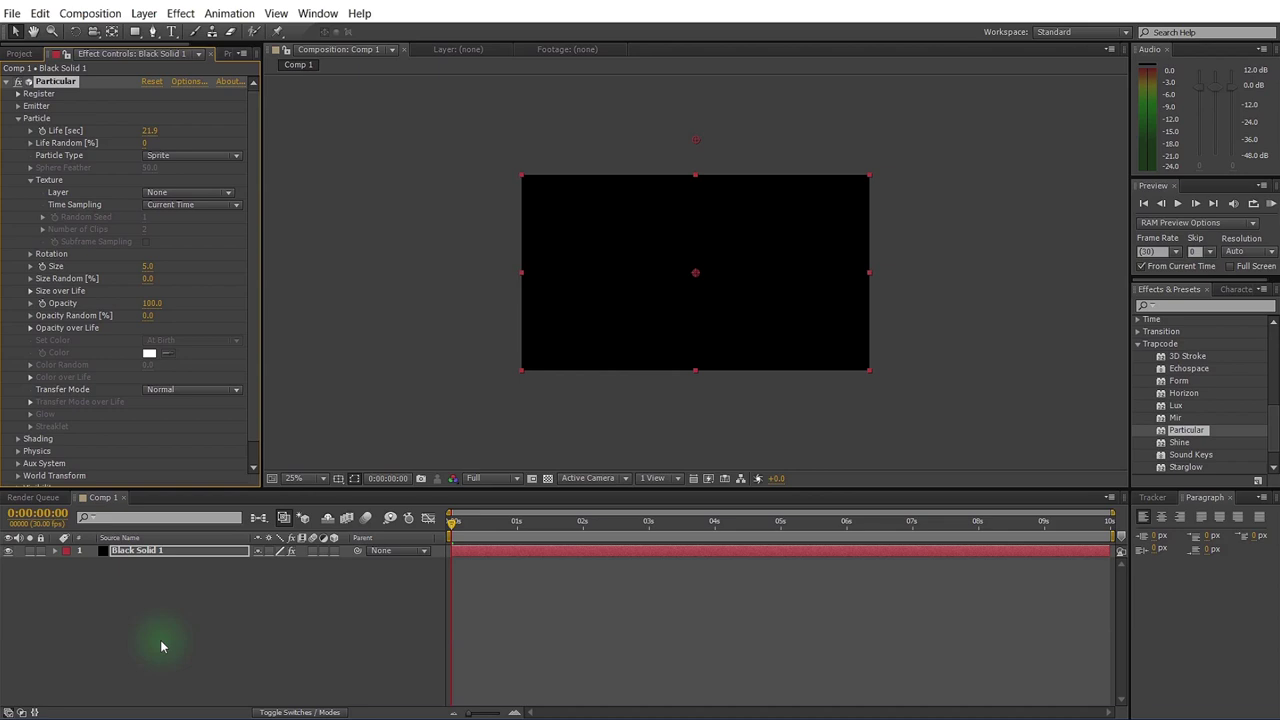
pyautogui.click(184, 194)
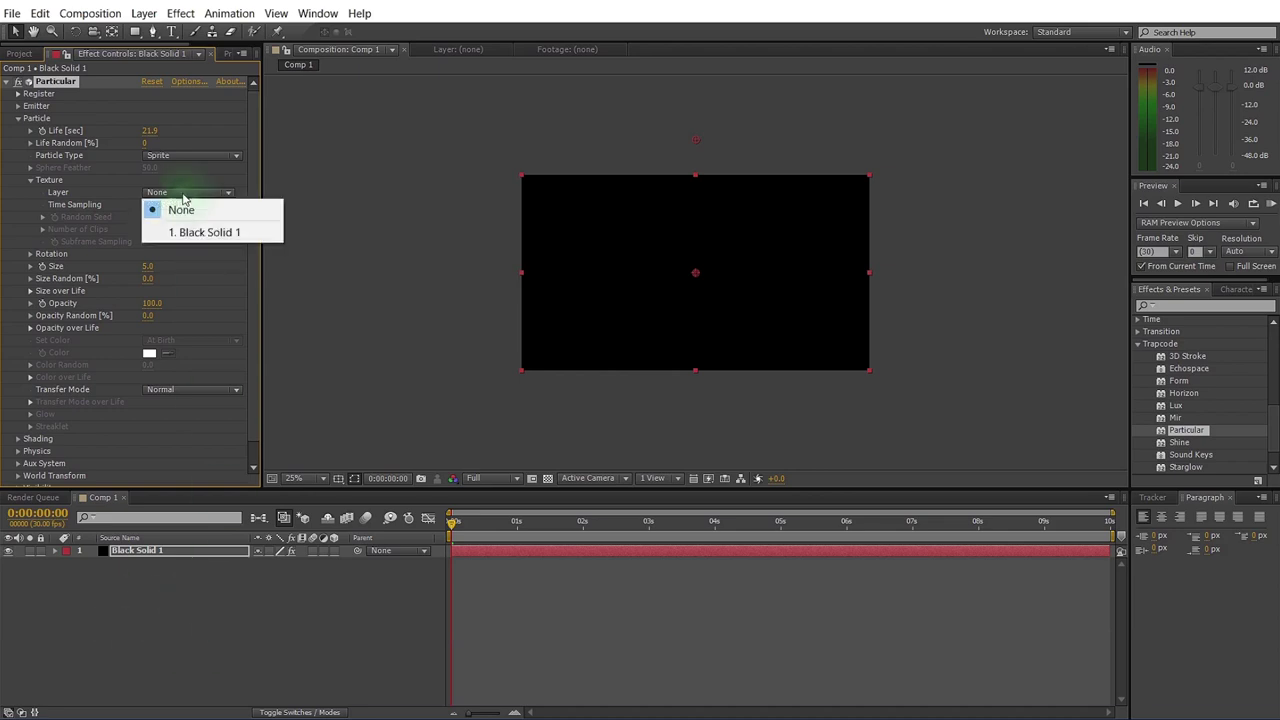
pyautogui.click(31, 187)
pyautogui.click(31, 181)
pyautogui.click(185, 156)
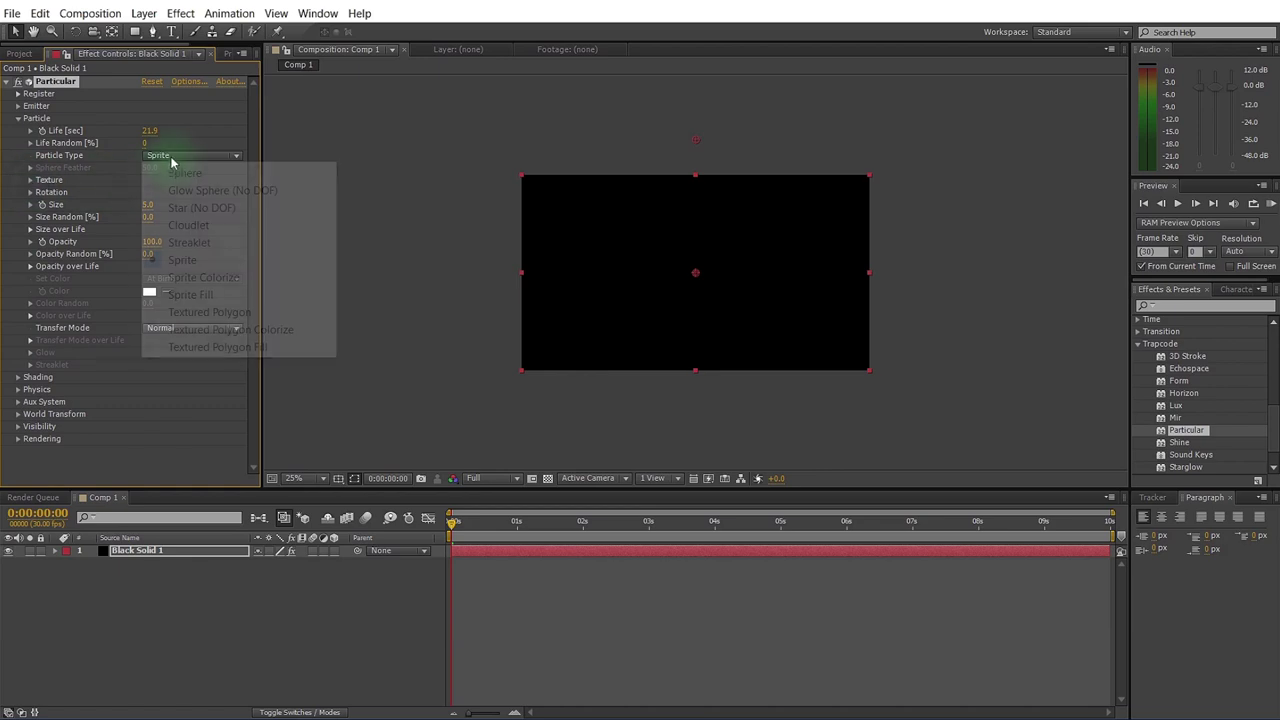
pyautogui.click(186, 174)
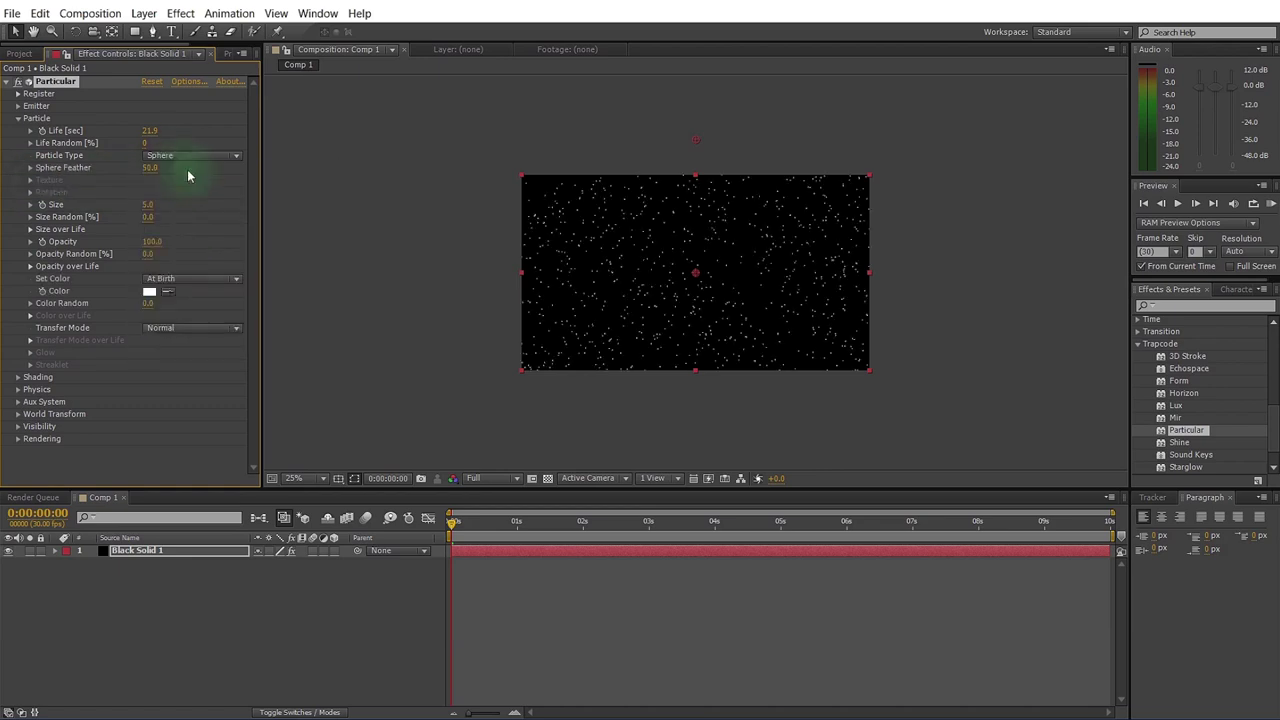
# Set particle Size to 3, Size Random to 34% and Opacity Random to 51%, fitting the comp view
pyautogui.click(149, 208)
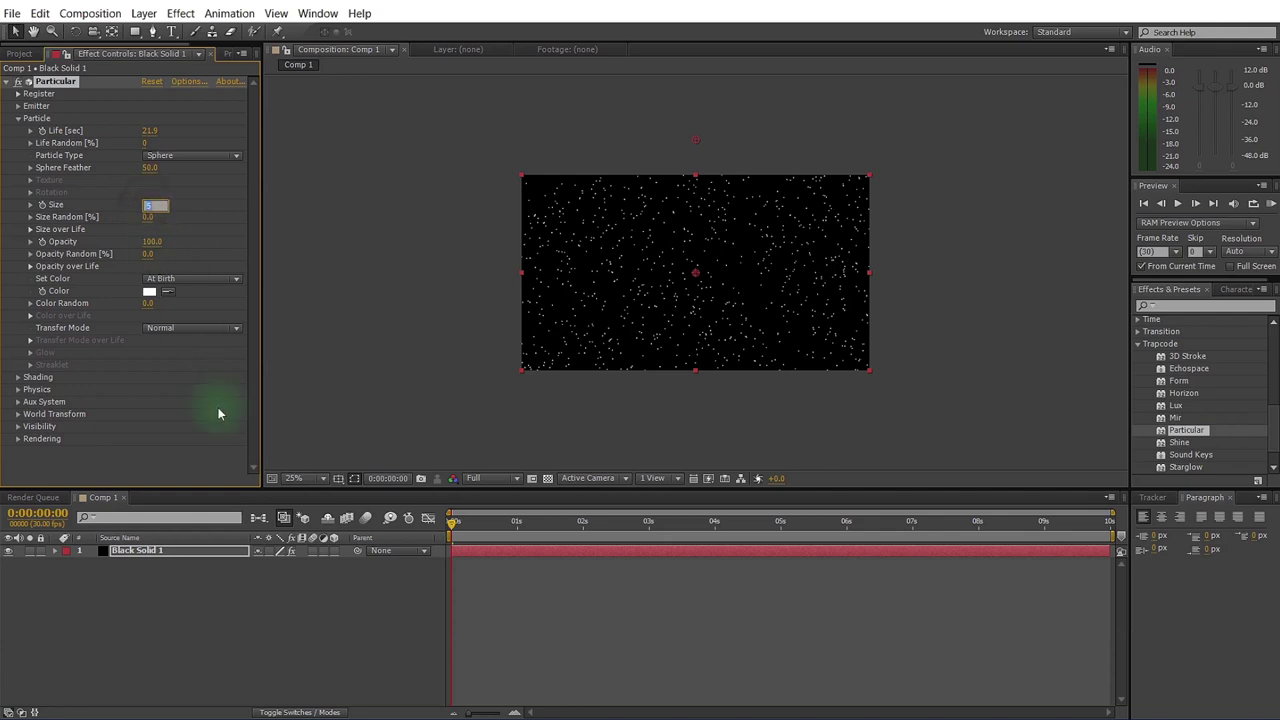
pyautogui.write('3')
pyautogui.press('Return')
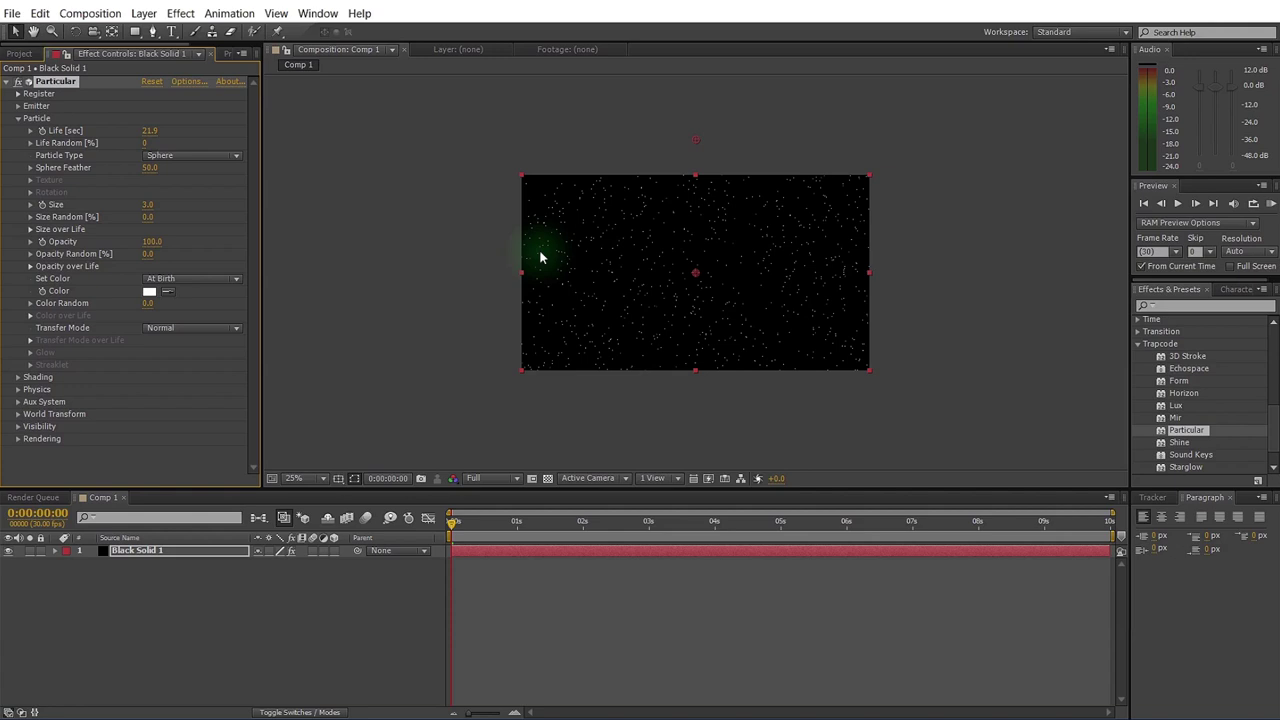
pyautogui.hotkey('shift', '/')
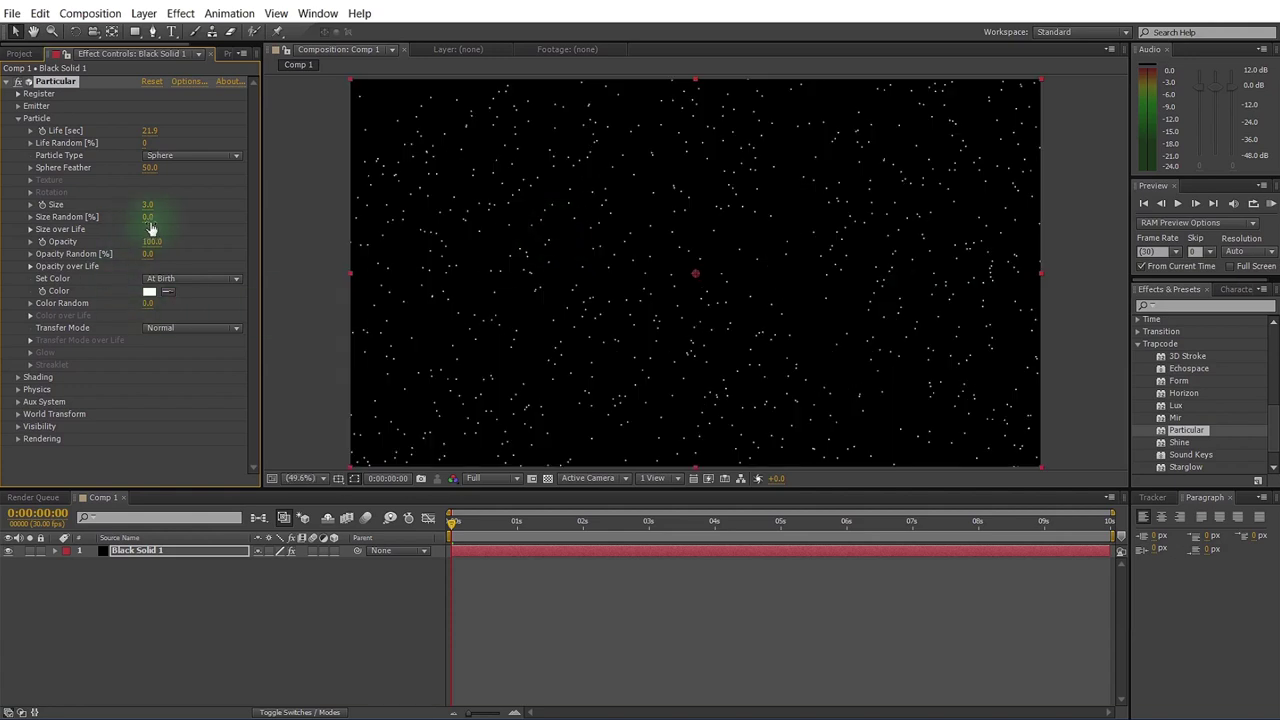
pyautogui.moveTo(148, 217); pyautogui.dragTo(163, 219)
pyautogui.moveTo(155, 224); pyautogui.dragTo(349, 243)
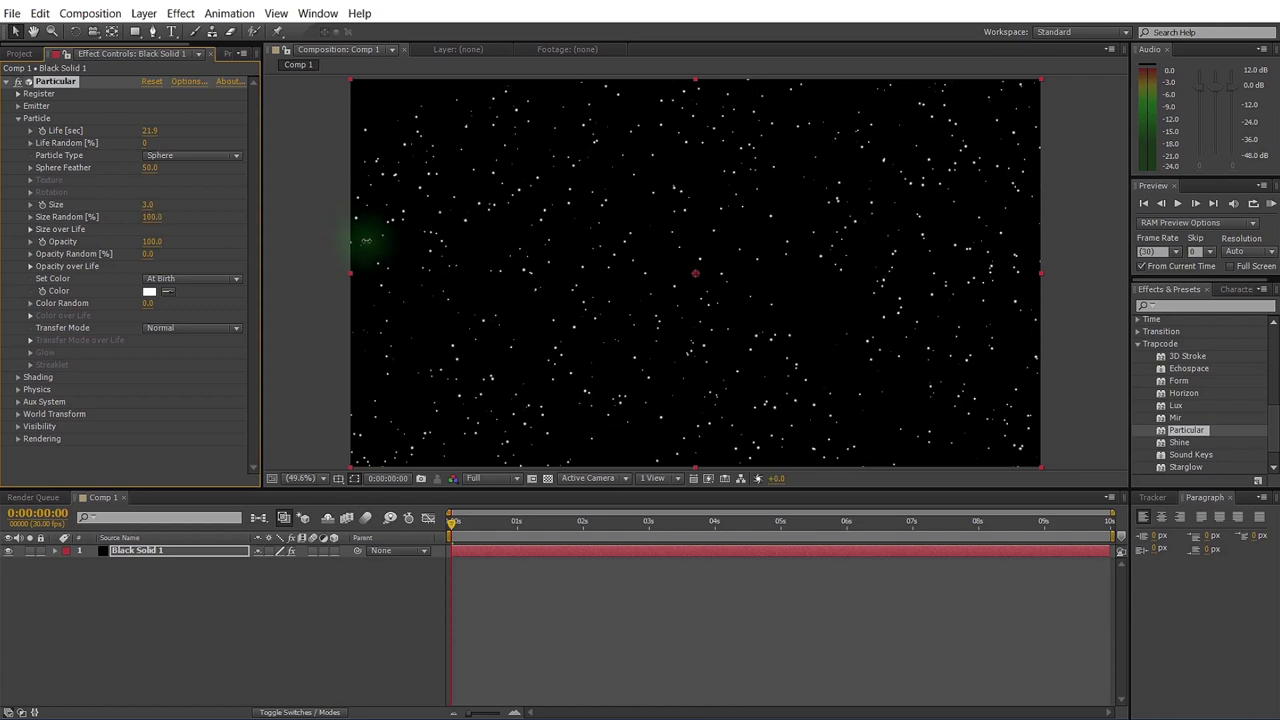
pyautogui.moveTo(383, 237); pyautogui.dragTo(363, 237)
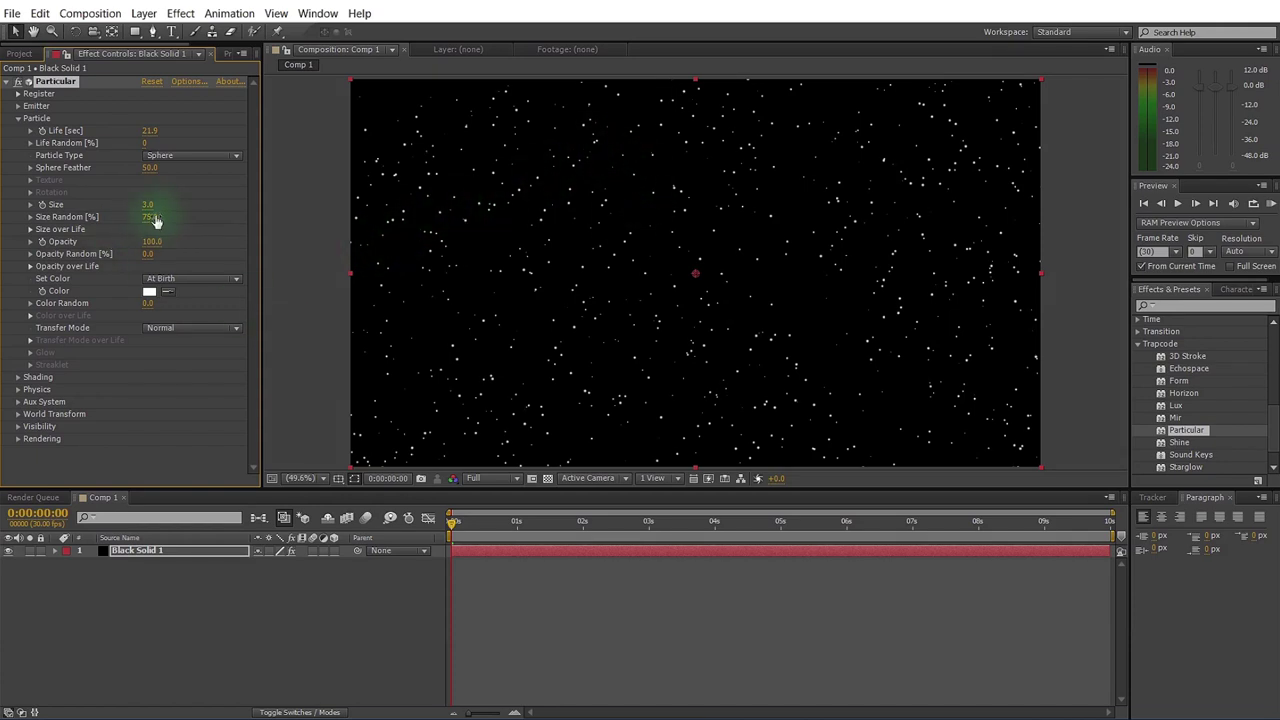
pyautogui.moveTo(155, 221); pyautogui.dragTo(131, 231)
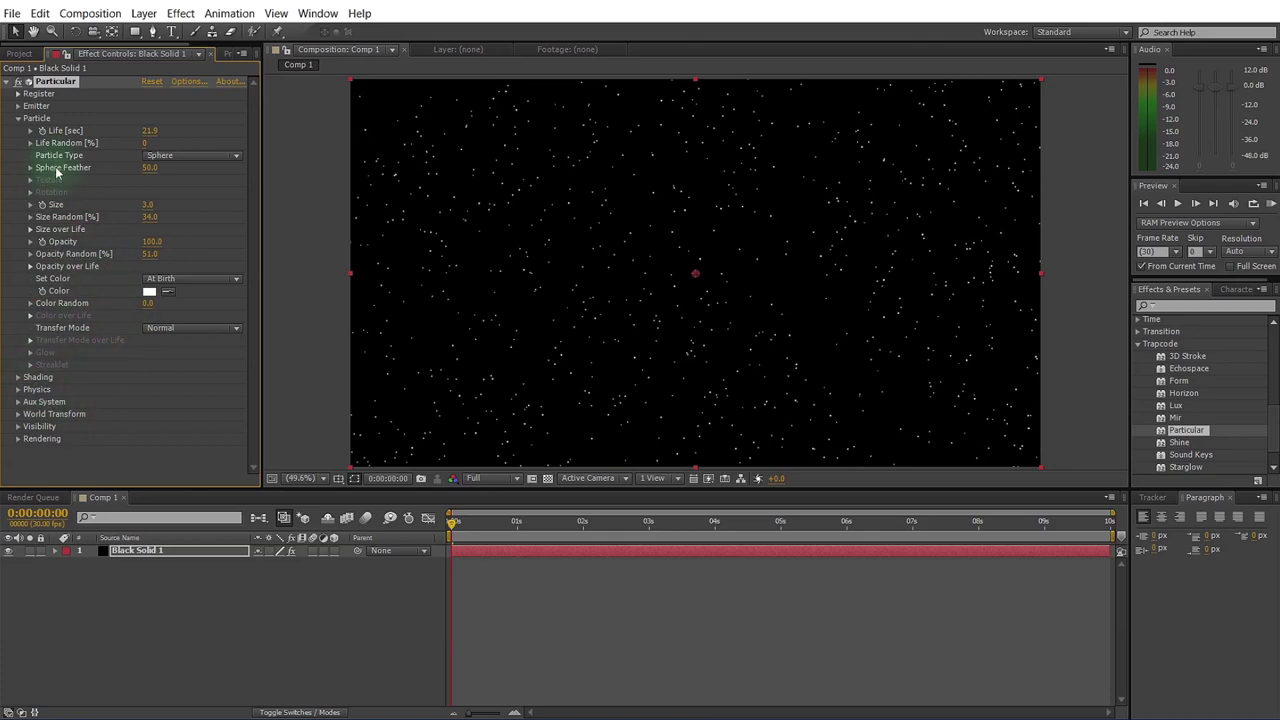
# Collapse the Particle group and RAM-preview the falling snow
pyautogui.click(17, 119)
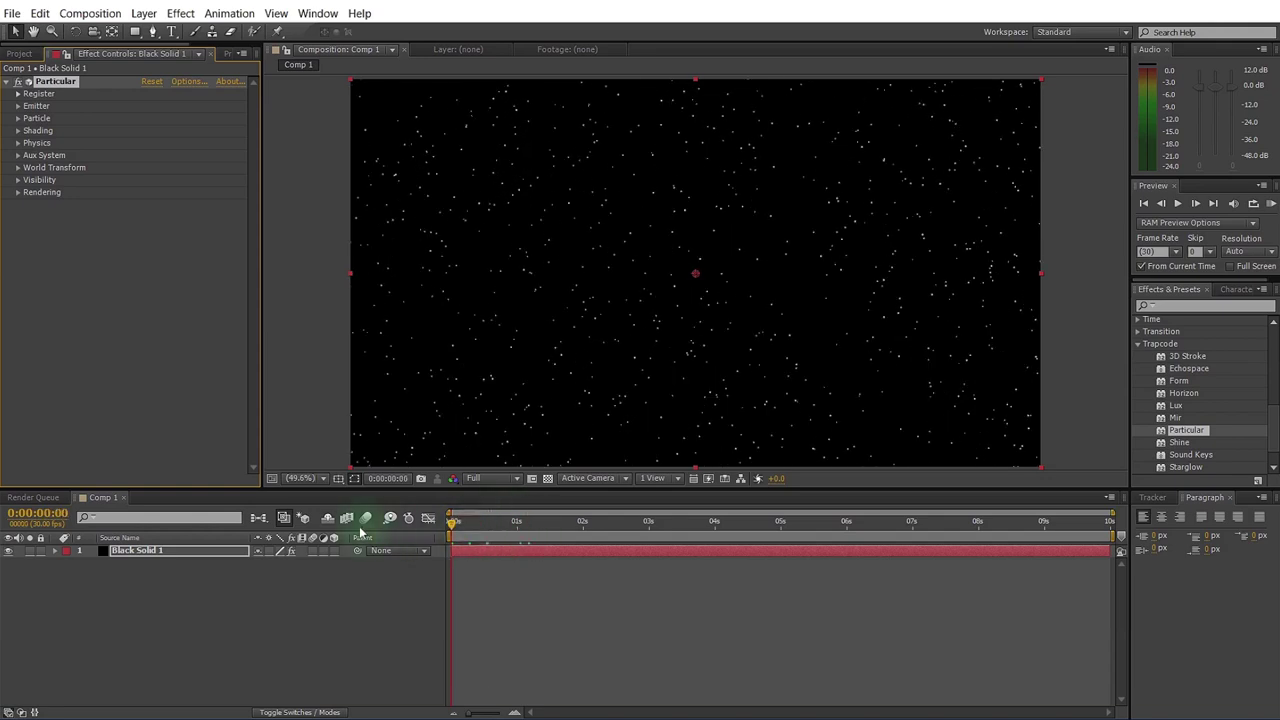
pyautogui.click(1235, 204)
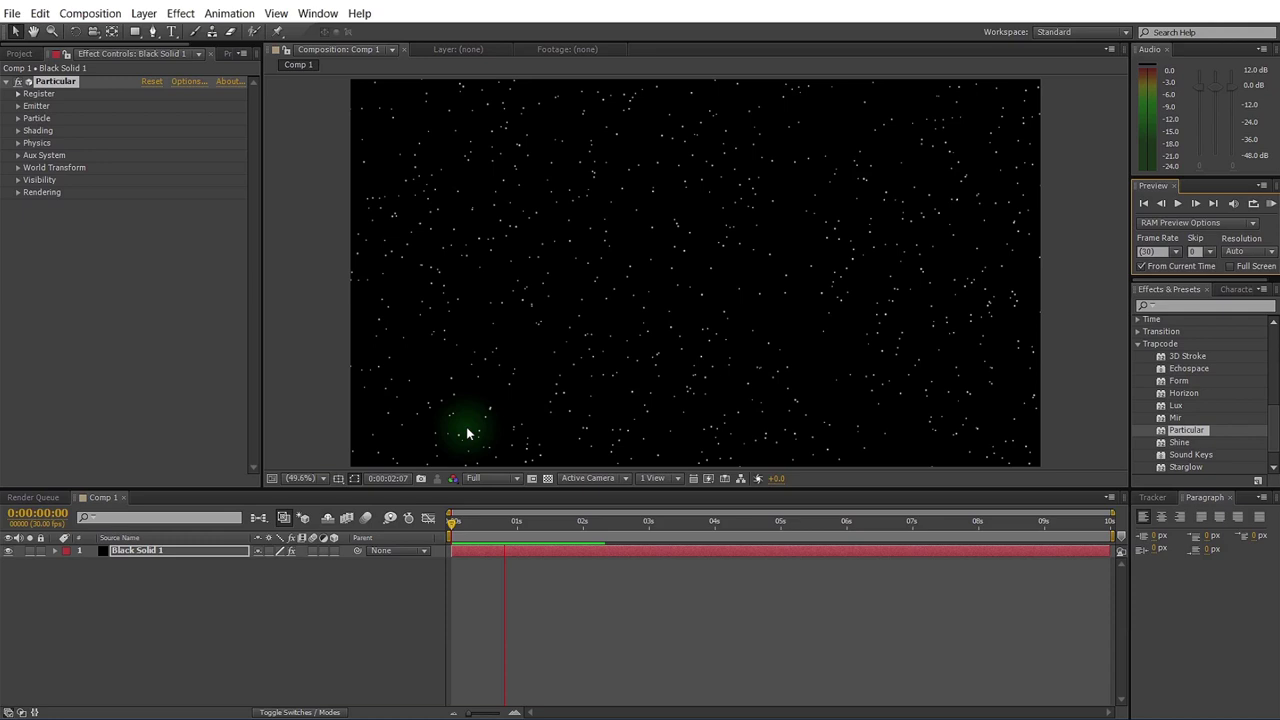
# Preview the snow at a higher emitter Velocity, then lower Velocity to 510
pyautogui.click(18, 106)
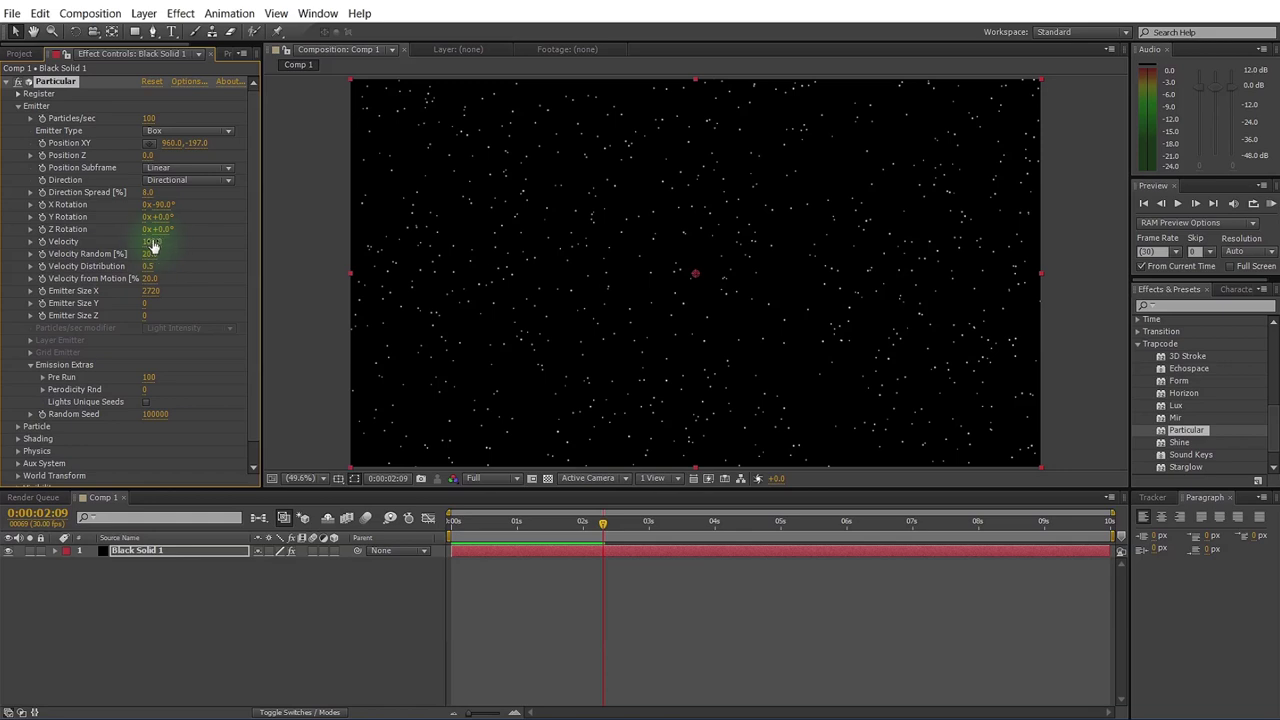
pyautogui.moveTo(152, 241); pyautogui.dragTo(170, 242)
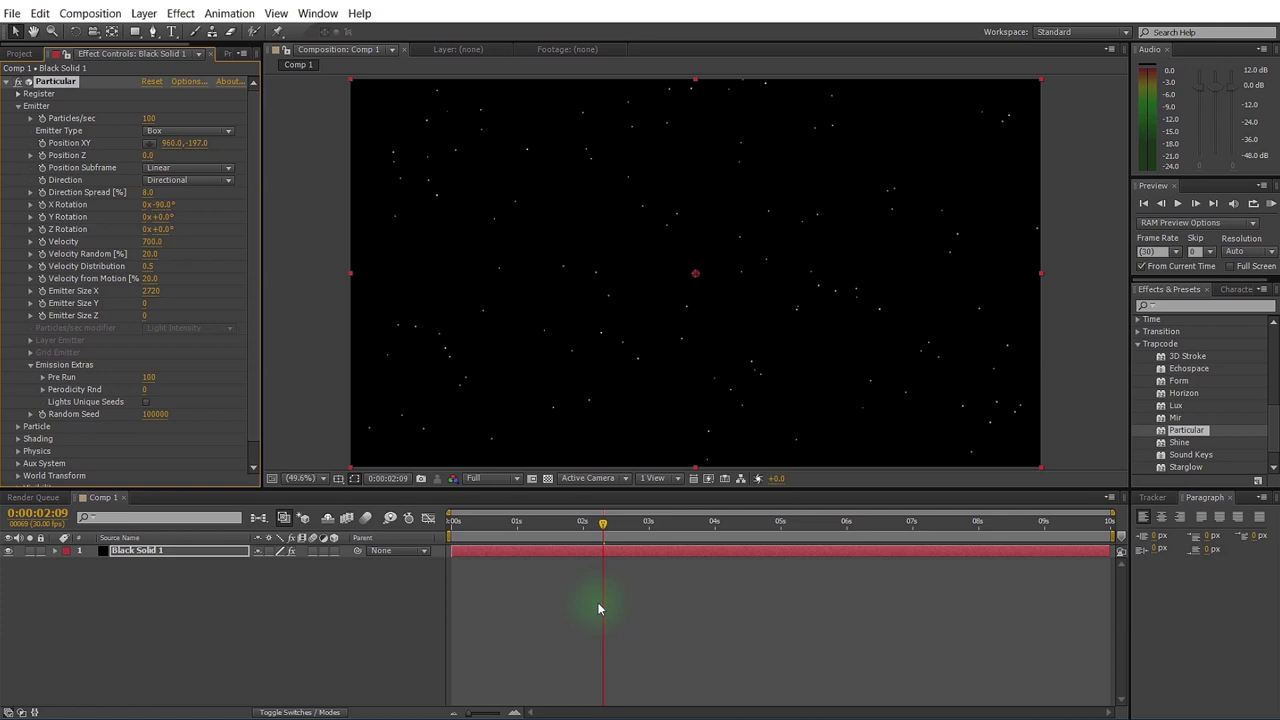
pyautogui.click(455, 525)
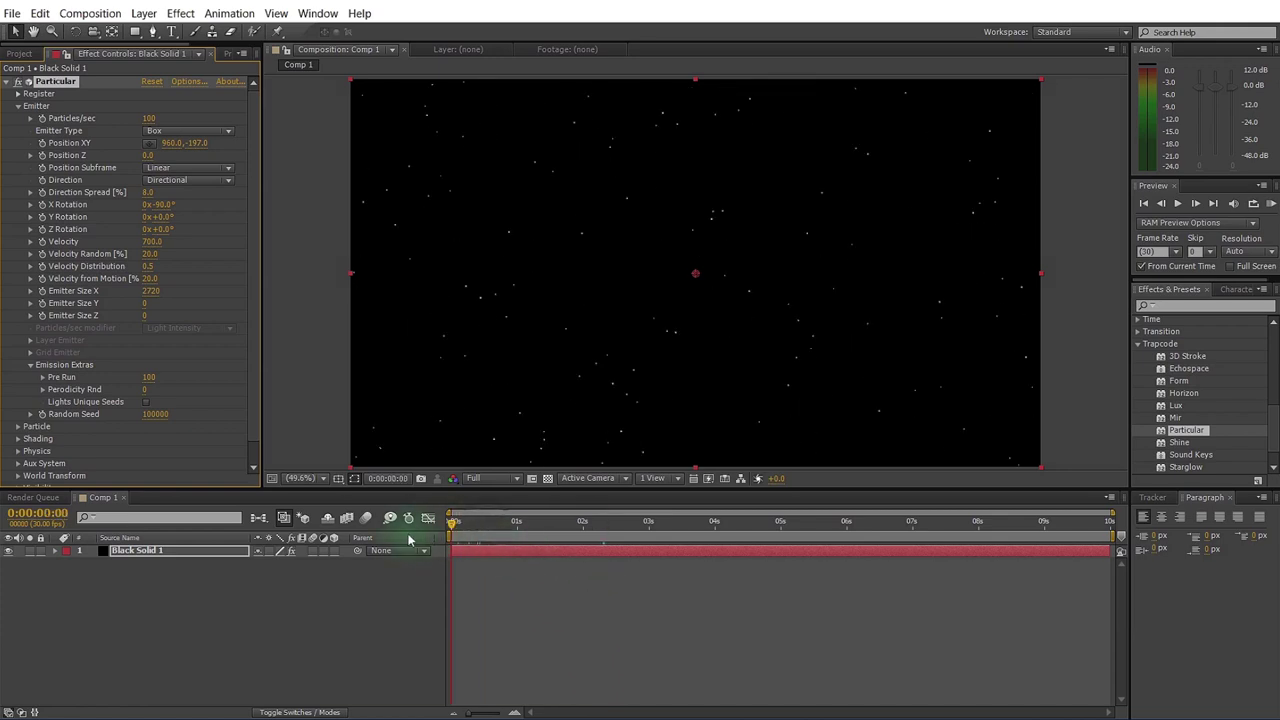
pyautogui.click(1270, 204)
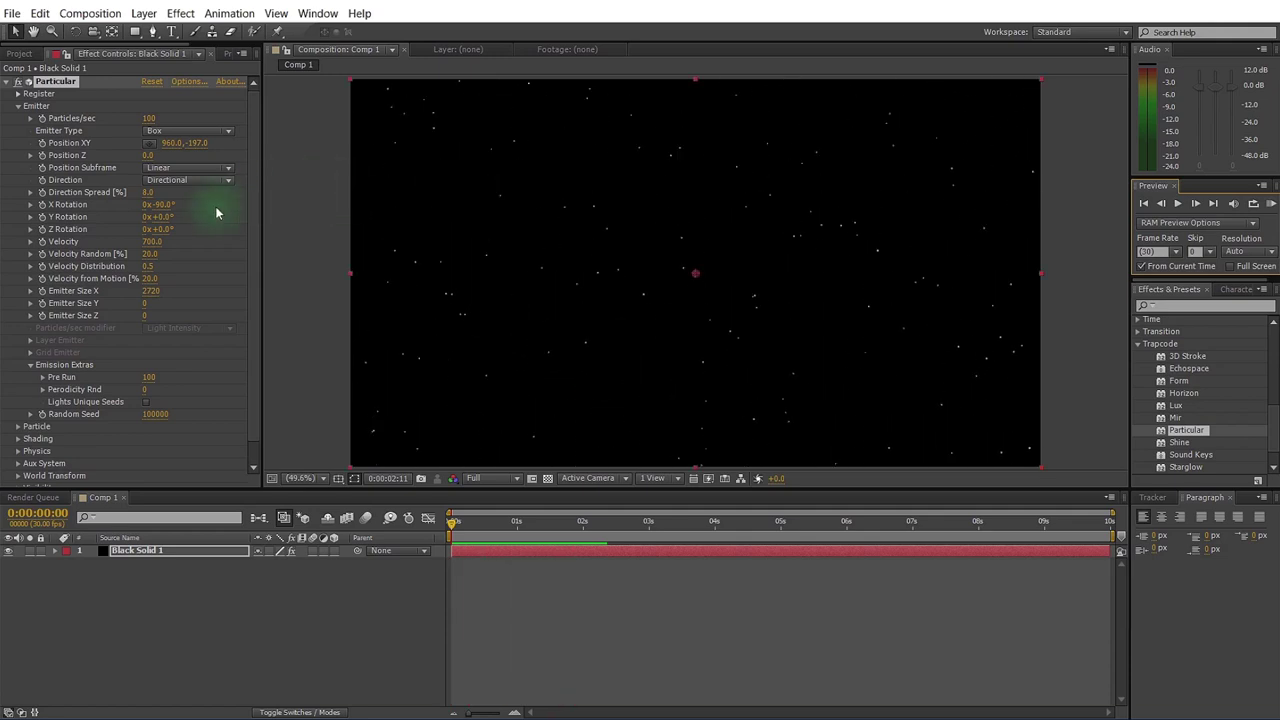
pyautogui.click(157, 257)
pyautogui.moveTo(154, 251); pyautogui.dragTo(147, 249)
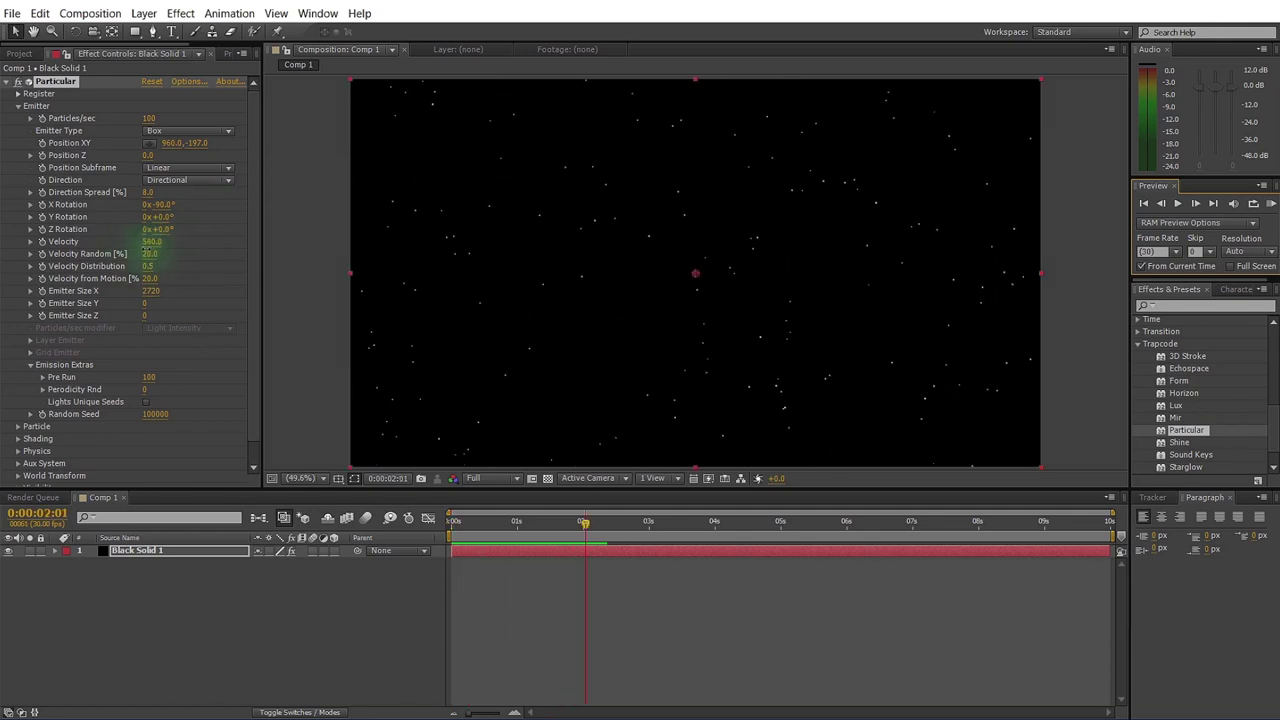
# Expand Physics > Air and Turbulence Field, raise Spin Amplitude to 197 and preview
pyautogui.click(17, 106)
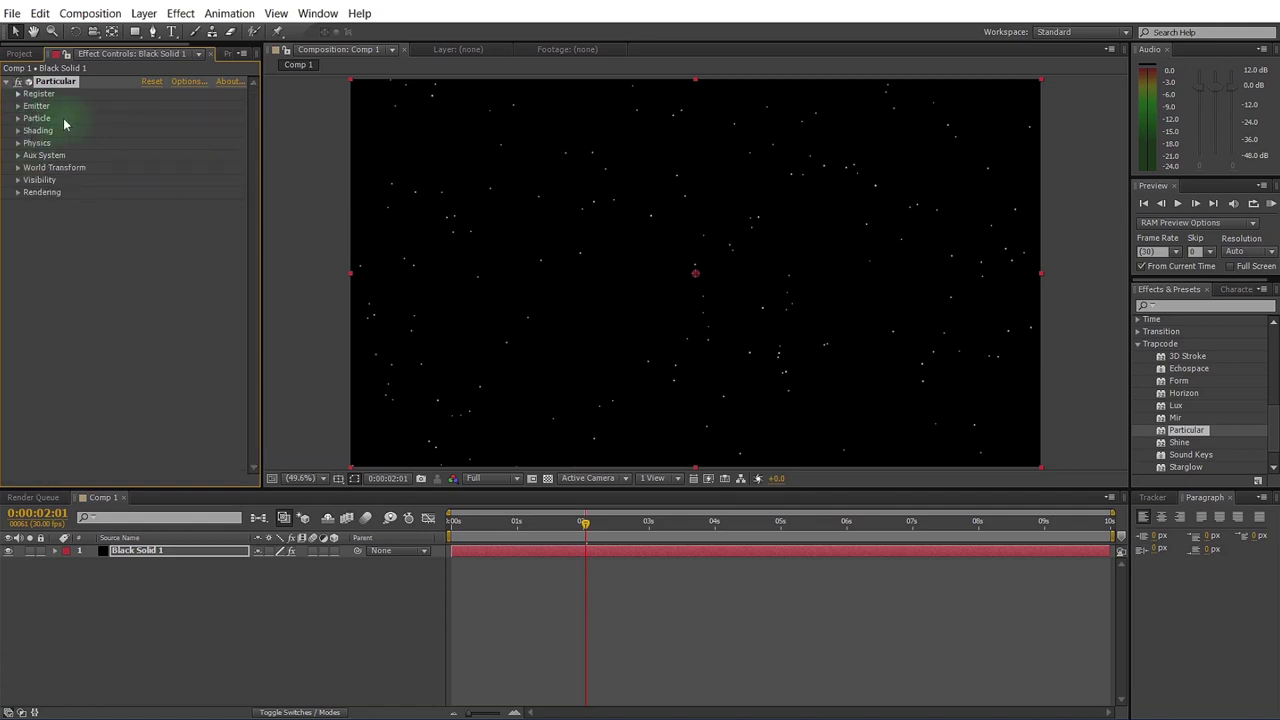
pyautogui.click(17, 144)
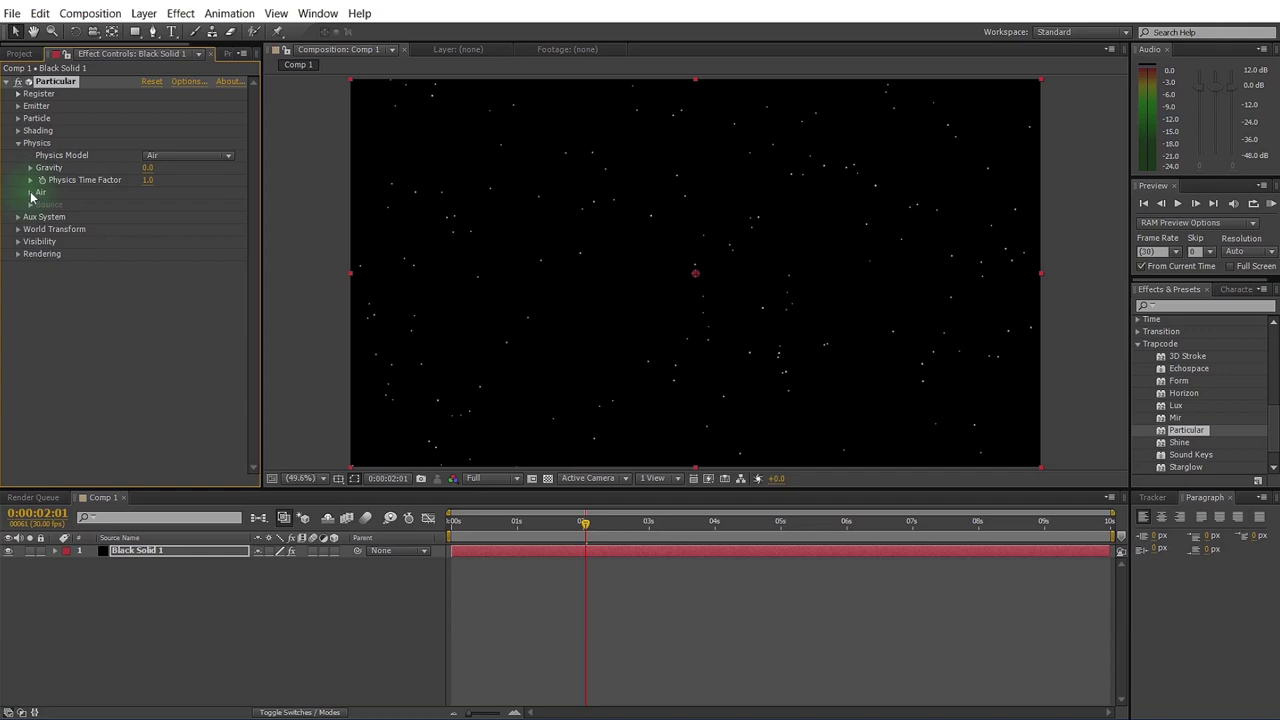
pyautogui.click(30, 193)
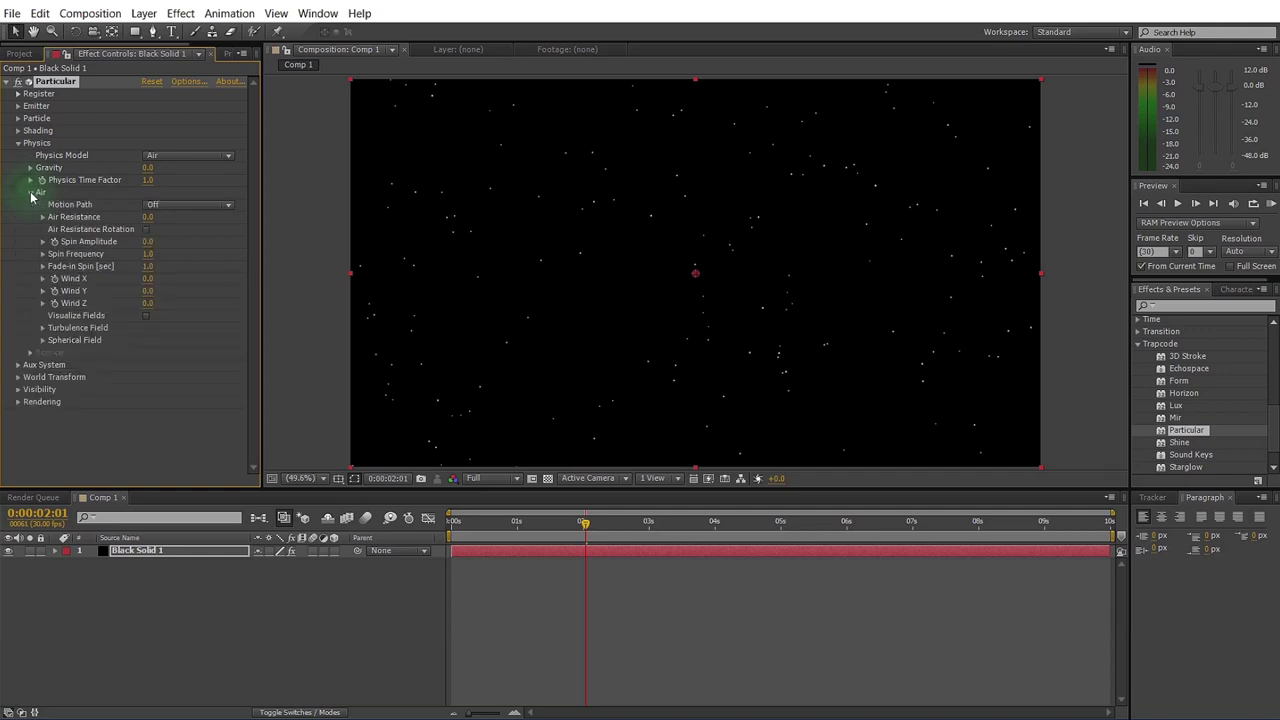
pyautogui.click(43, 329)
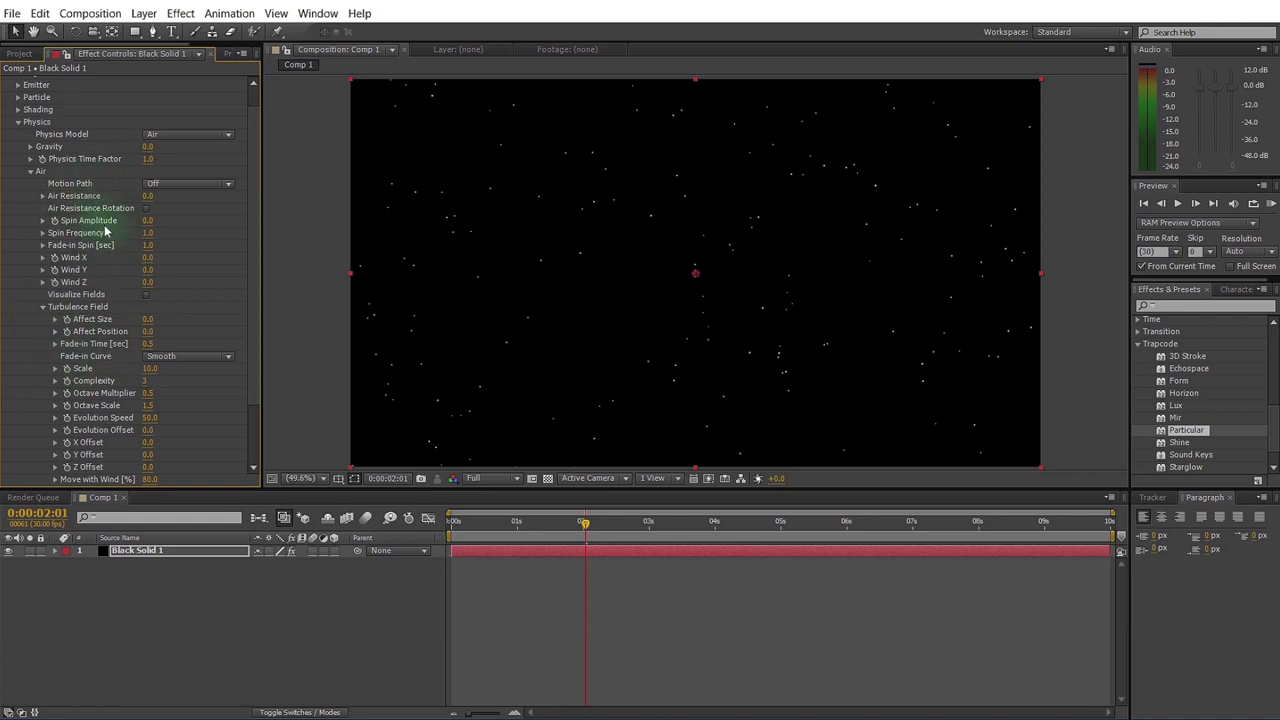
pyautogui.click(149, 222)
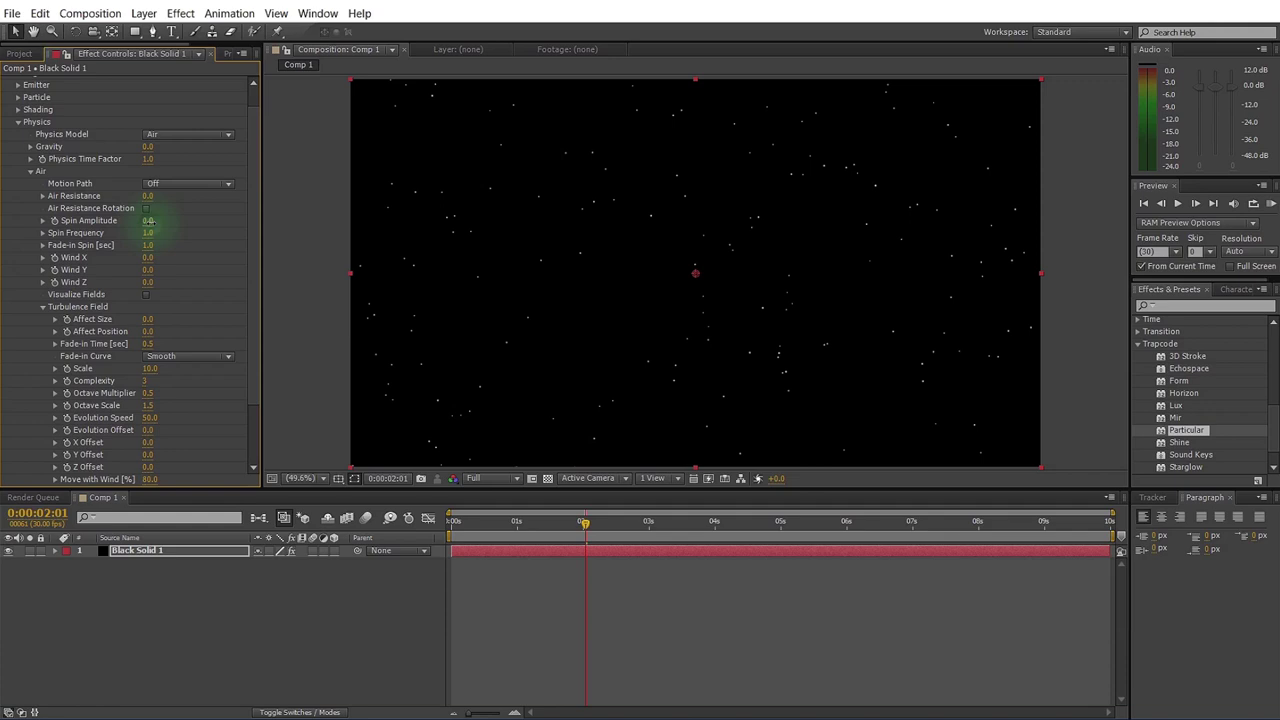
pyautogui.moveTo(174, 221); pyautogui.dragTo(312, 243)
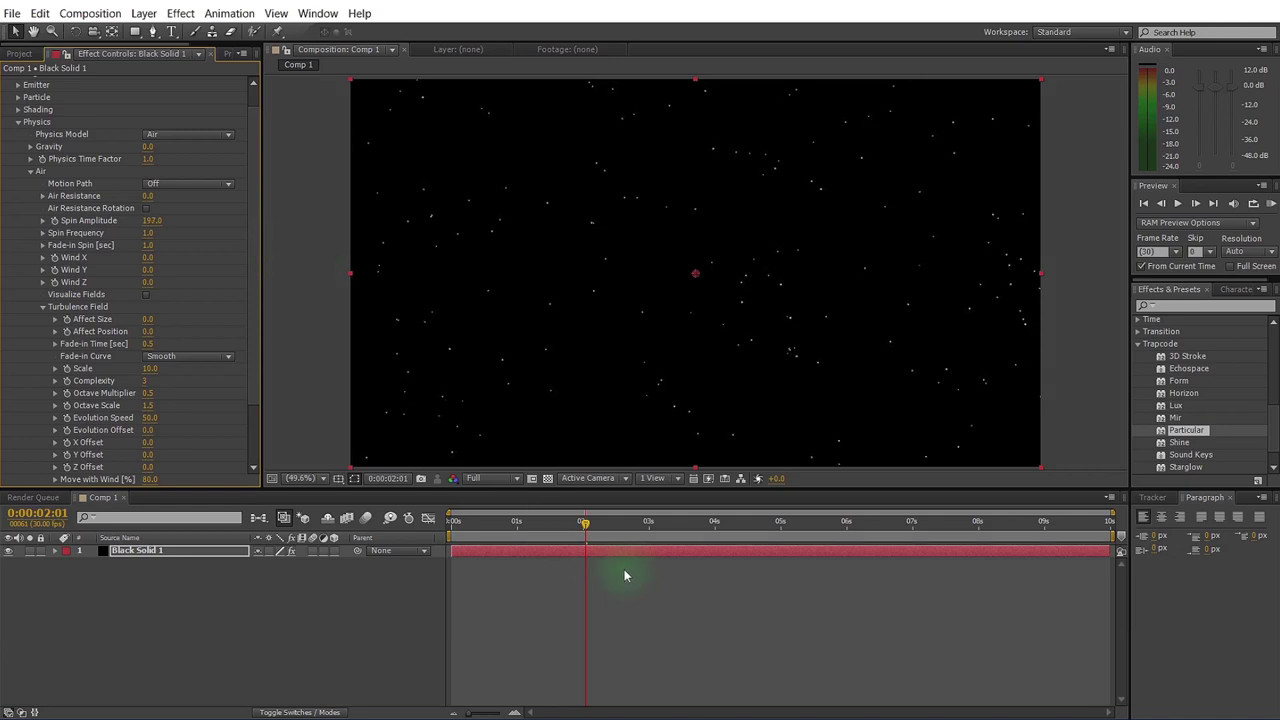
pyautogui.click(452, 521)
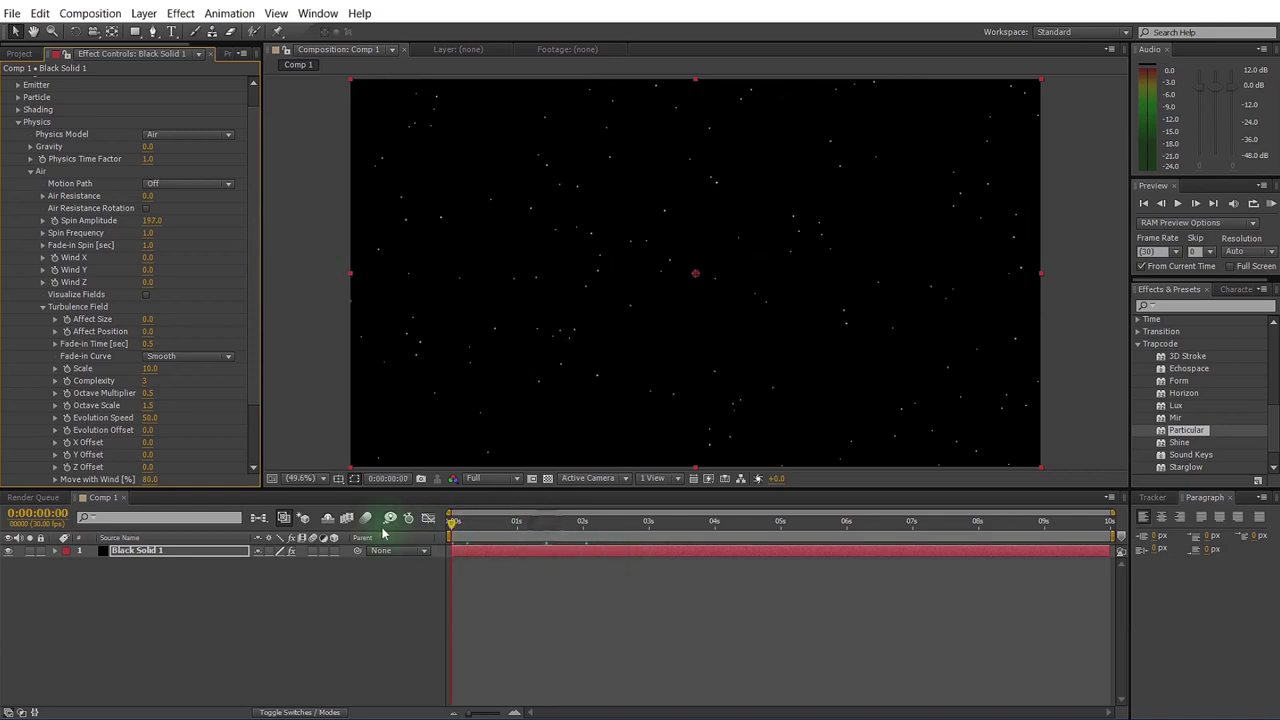
pyautogui.click(1271, 203)
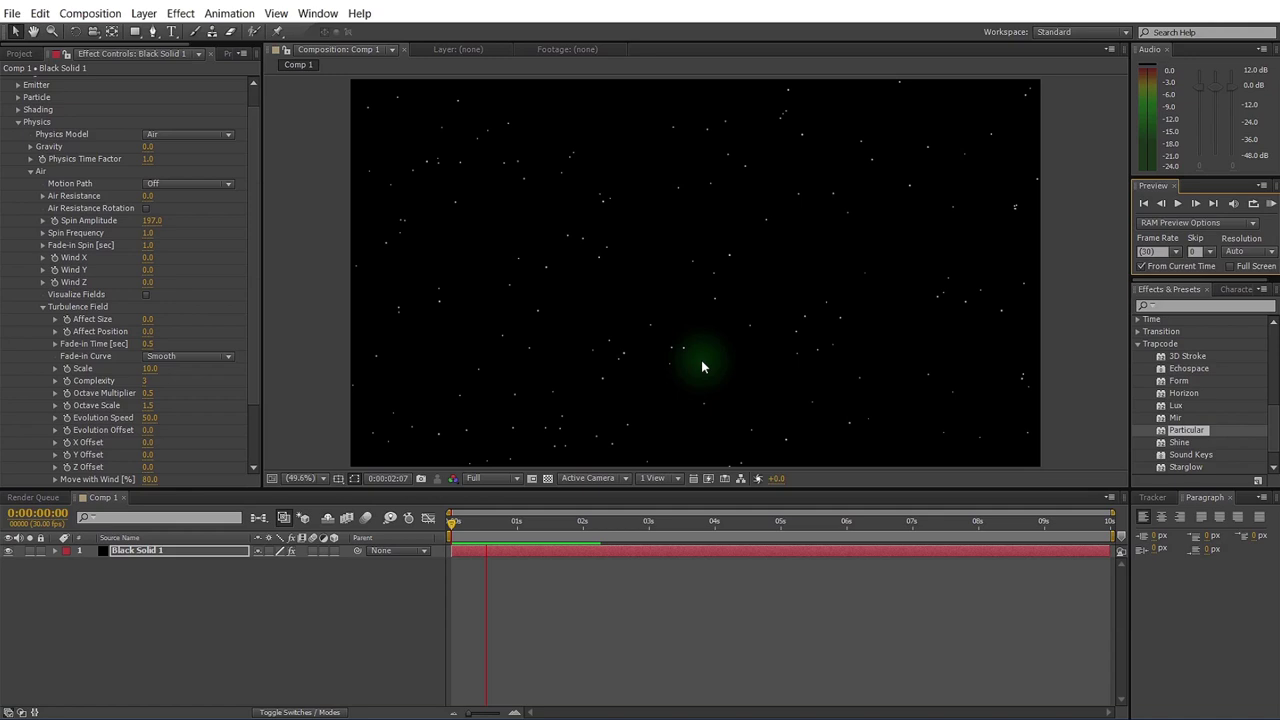
# Lower Spin Amplitude to 91 and replay the snow preview from the start
pyautogui.click(160, 222)
pyautogui.moveTo(160, 222); pyautogui.dragTo(100, 243)
pyautogui.click(455, 521)
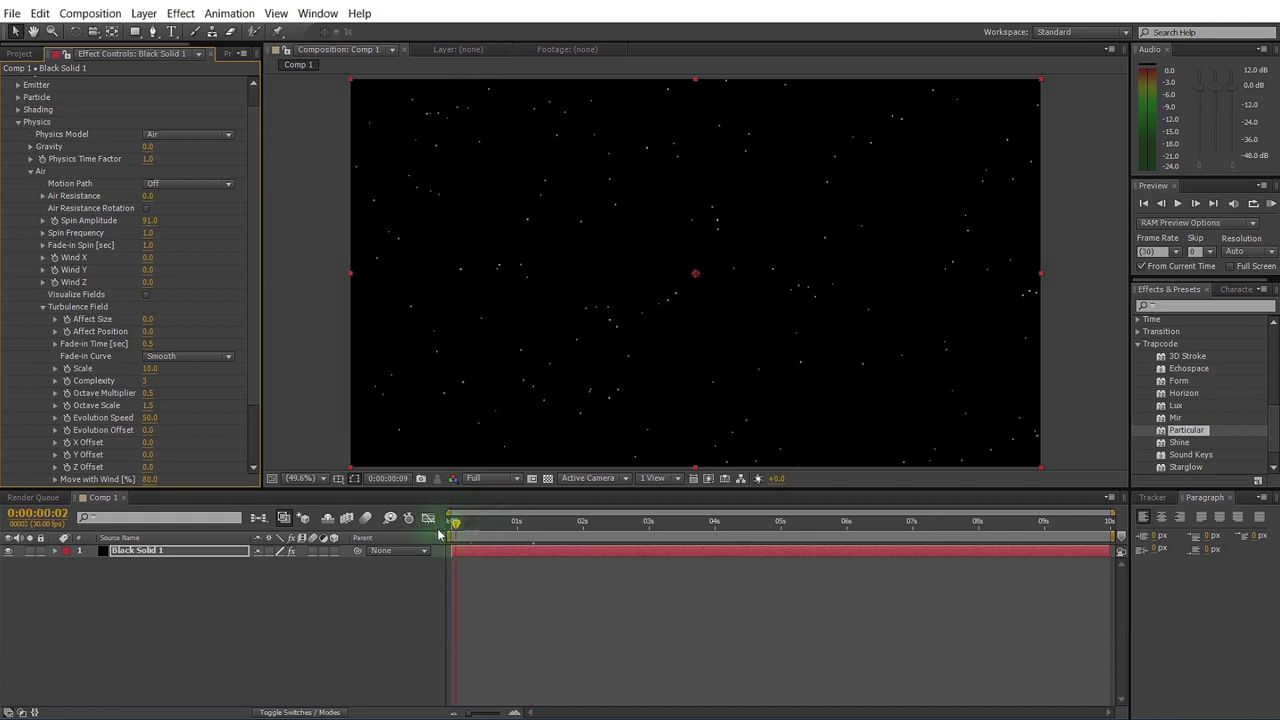
pyautogui.moveTo(438, 535); pyautogui.dragTo(440, 530)
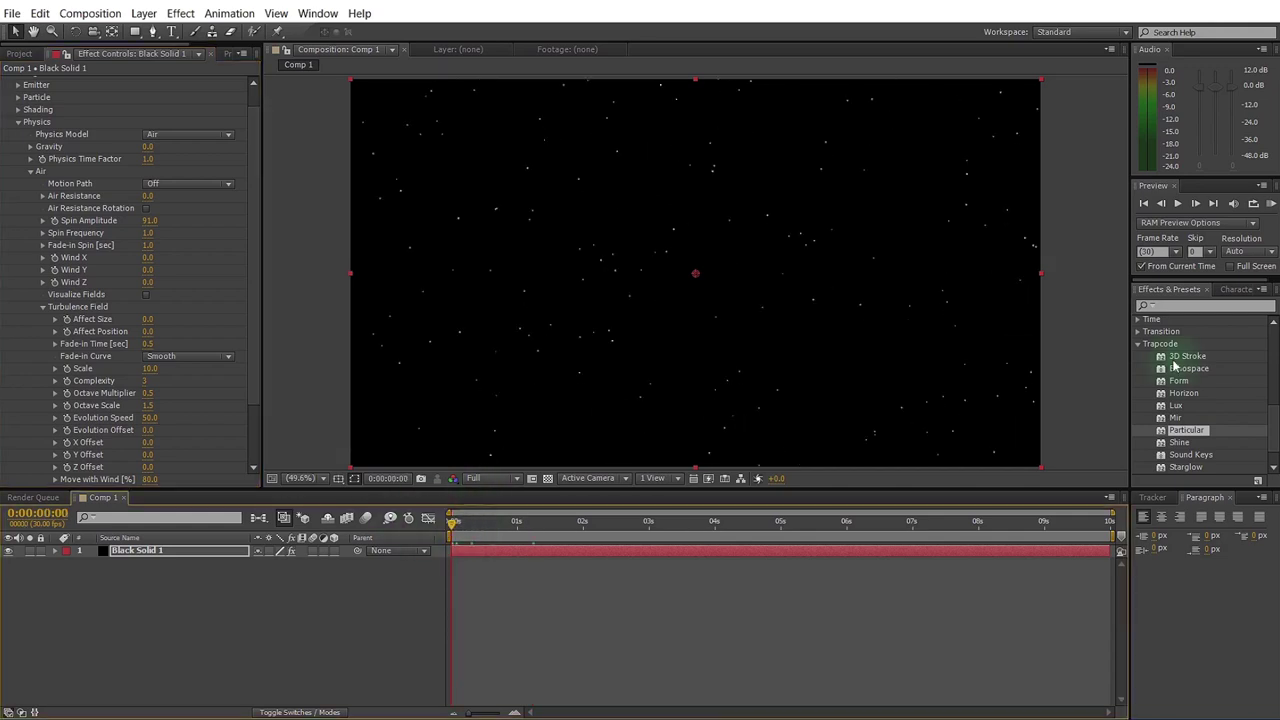
pyautogui.click(1272, 206)
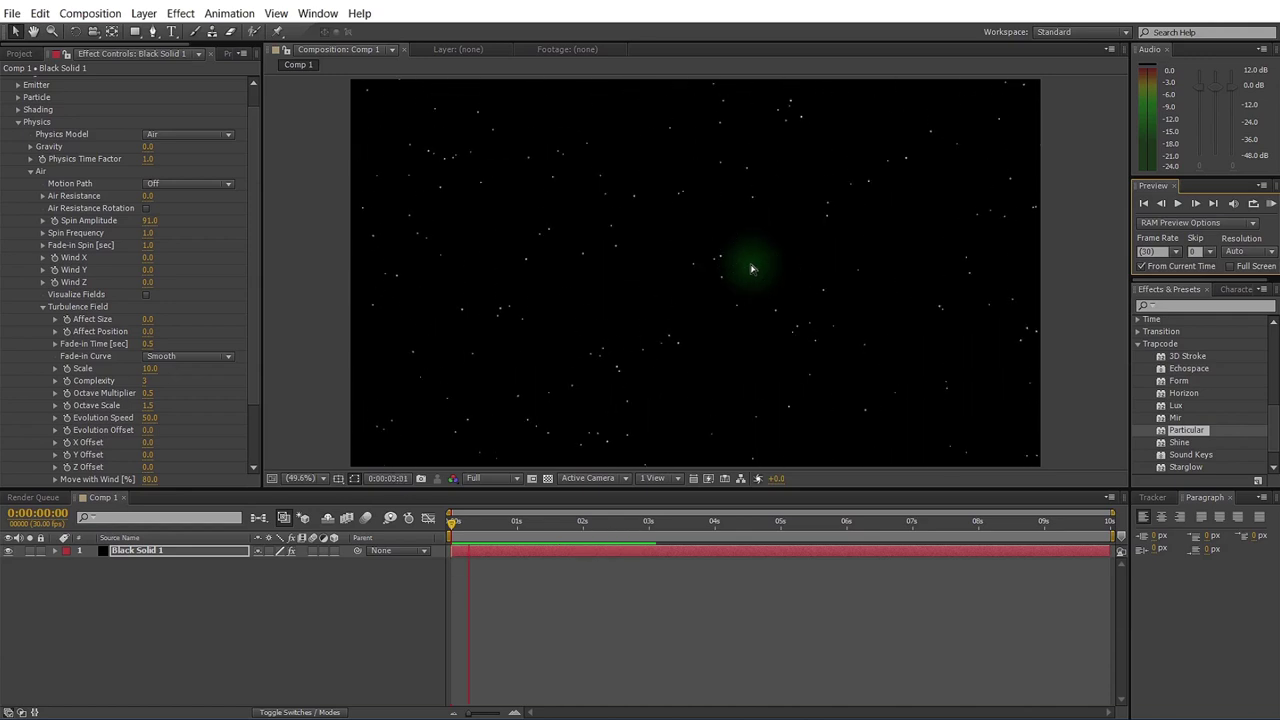
# Stop the preview and scrub Particular's Air Wind X to 101 for sideways snow drift
pyautogui.click(130, 250)
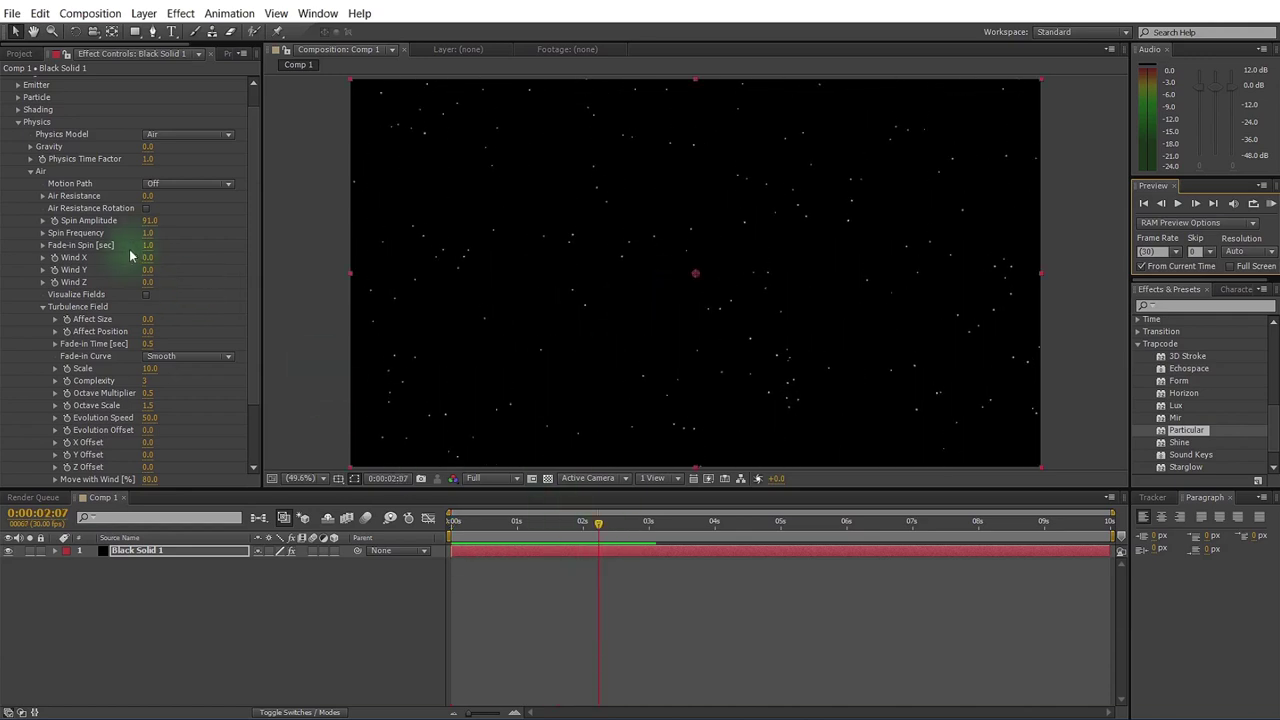
pyautogui.moveTo(147, 264); pyautogui.dragTo(180, 262)
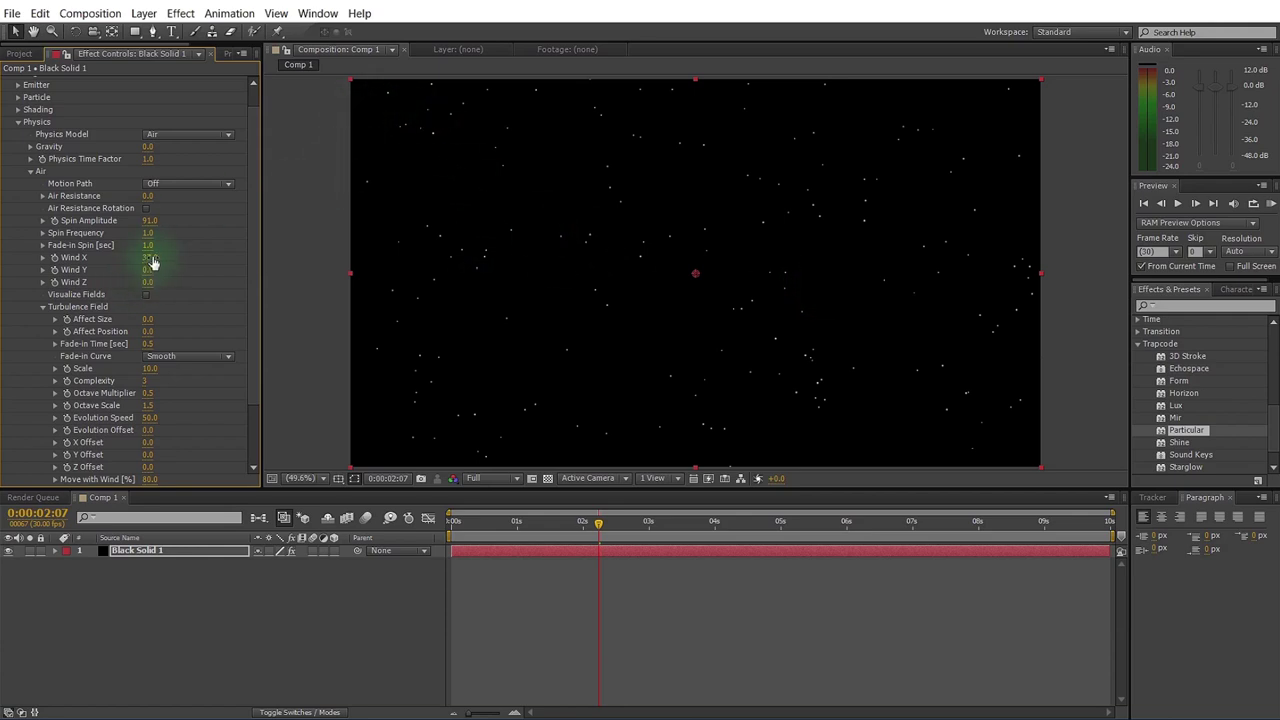
pyautogui.moveTo(150, 259); pyautogui.dragTo(686, 266)
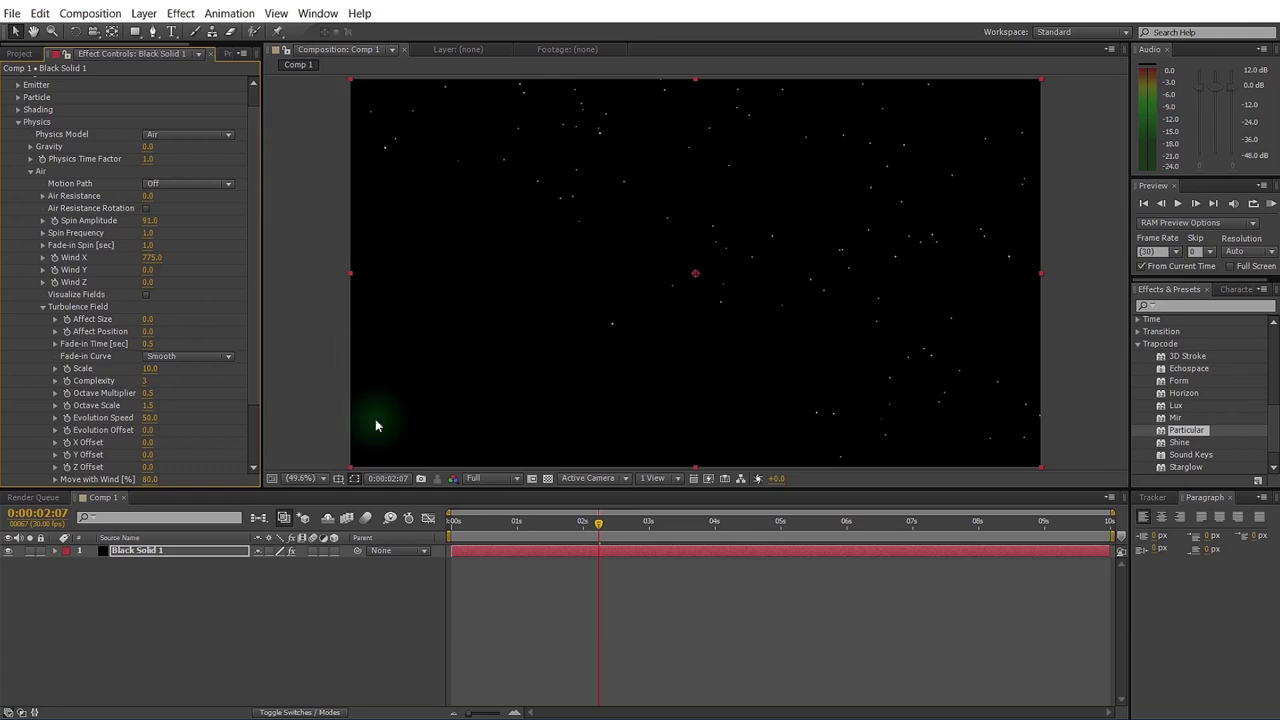
pyautogui.moveTo(160, 259); pyautogui.dragTo(115, 287)
pyautogui.press('Home')
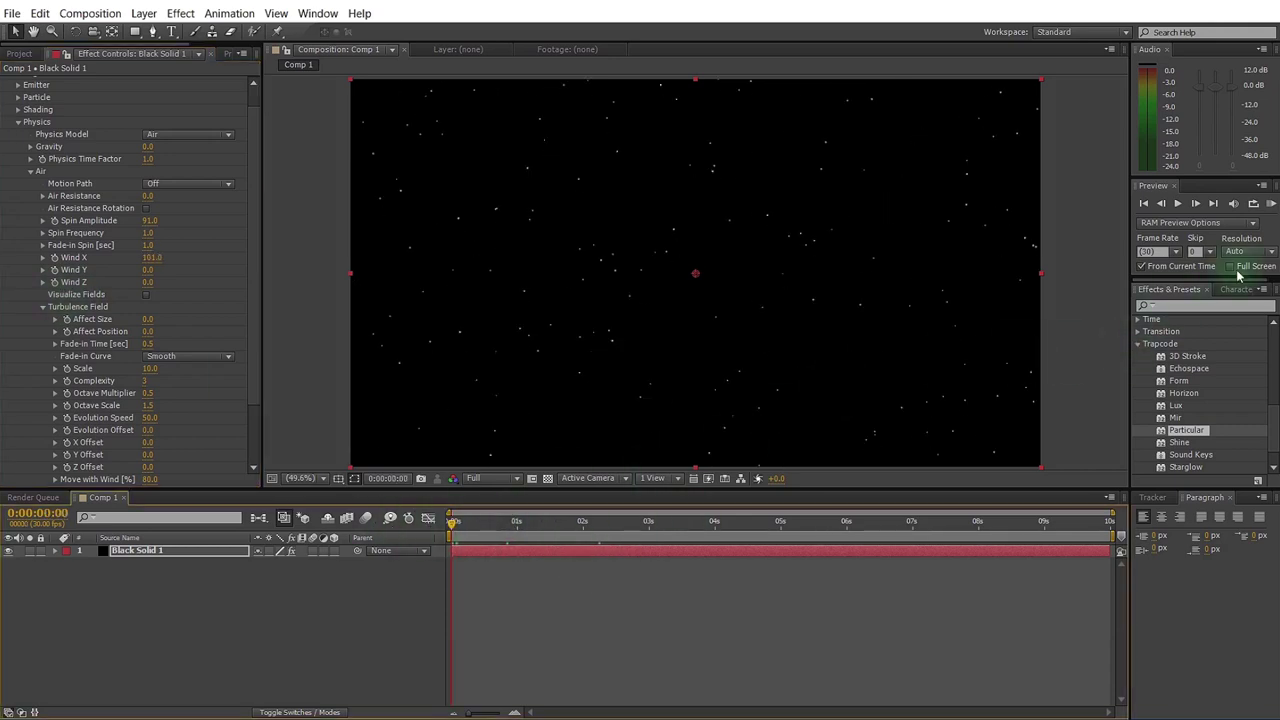
pyautogui.click(1271, 204)
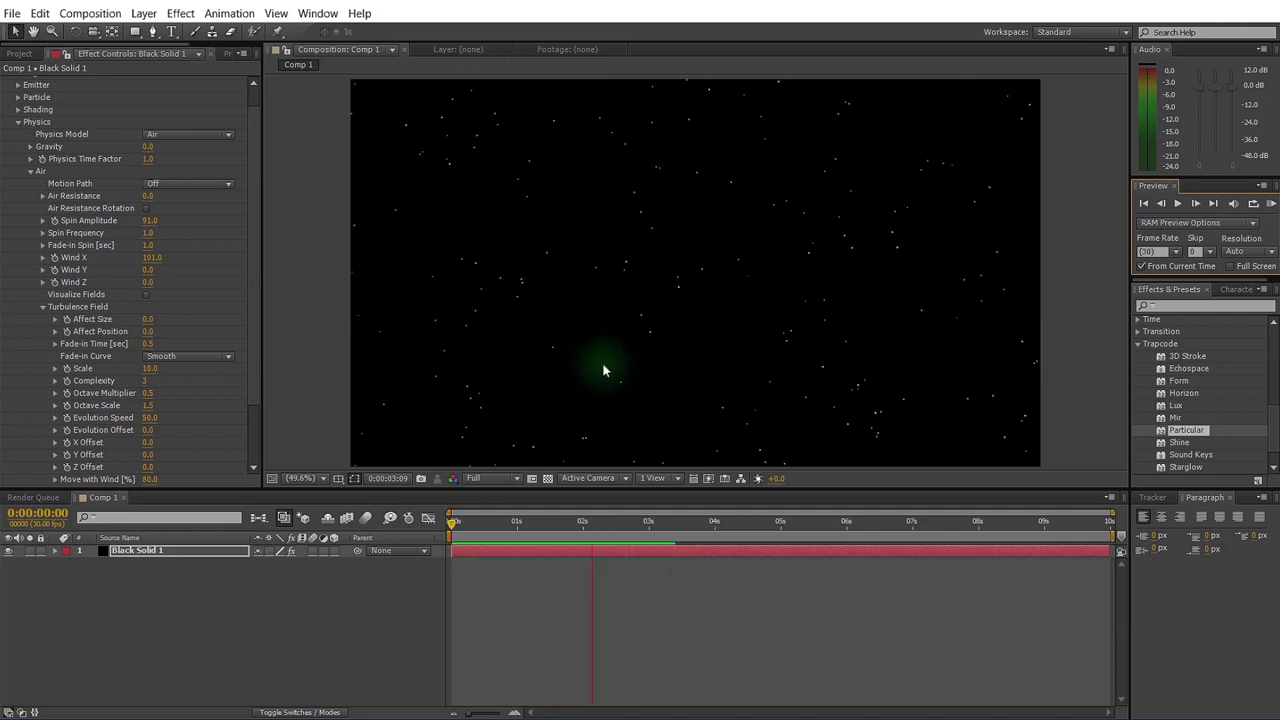
pyautogui.press('space')
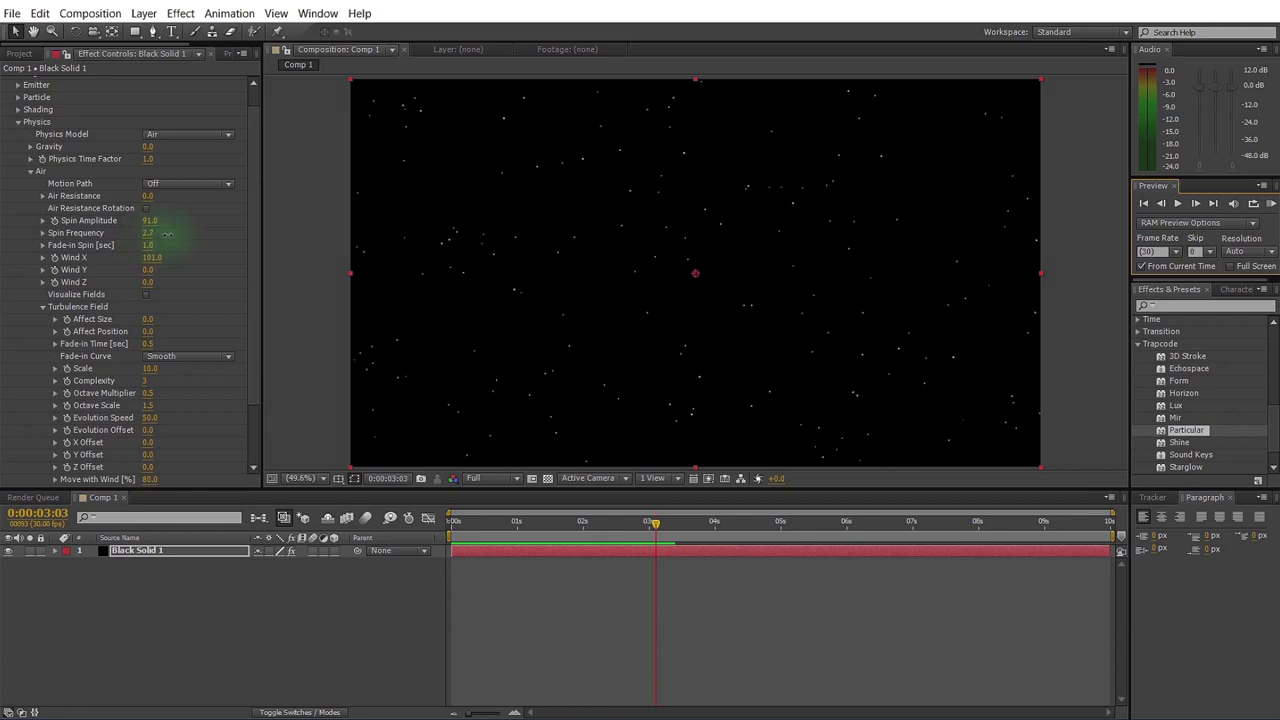
pyautogui.moveTo(181, 236); pyautogui.dragTo(186, 236)
pyautogui.moveTo(473, 522); pyautogui.dragTo(425, 522)
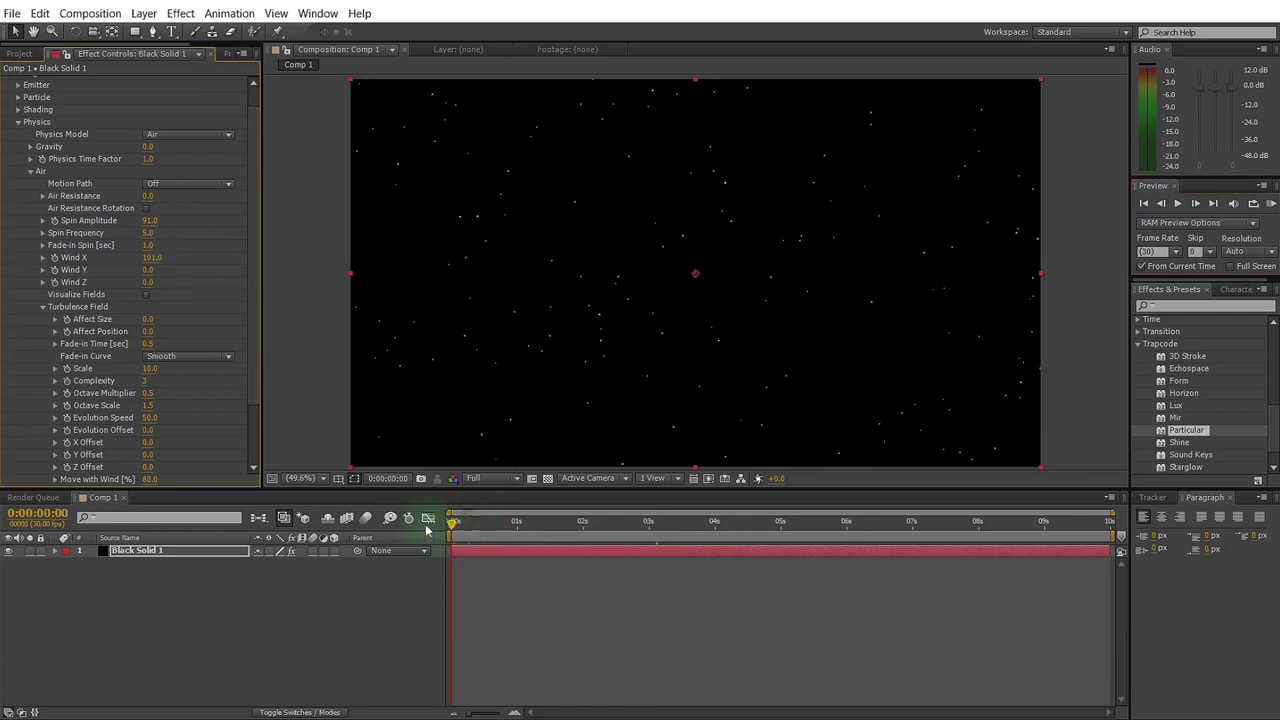
pyautogui.click(1266, 204)
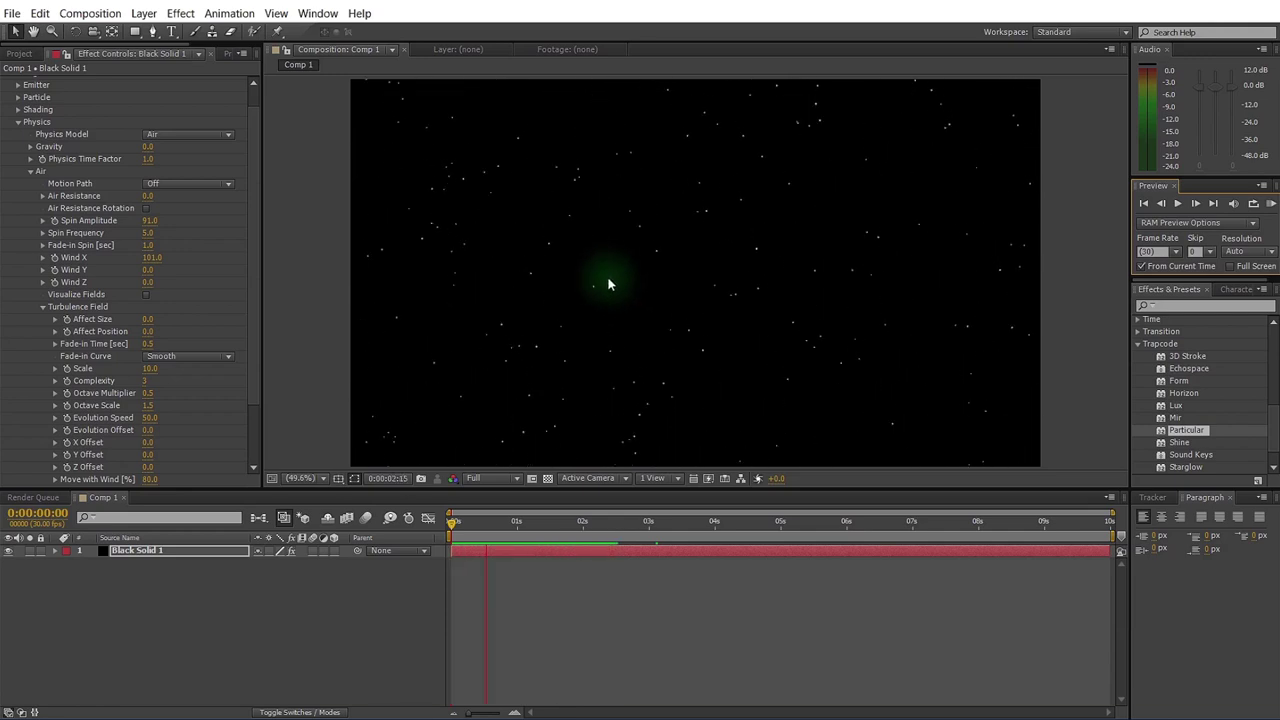
pyautogui.click(160, 245)
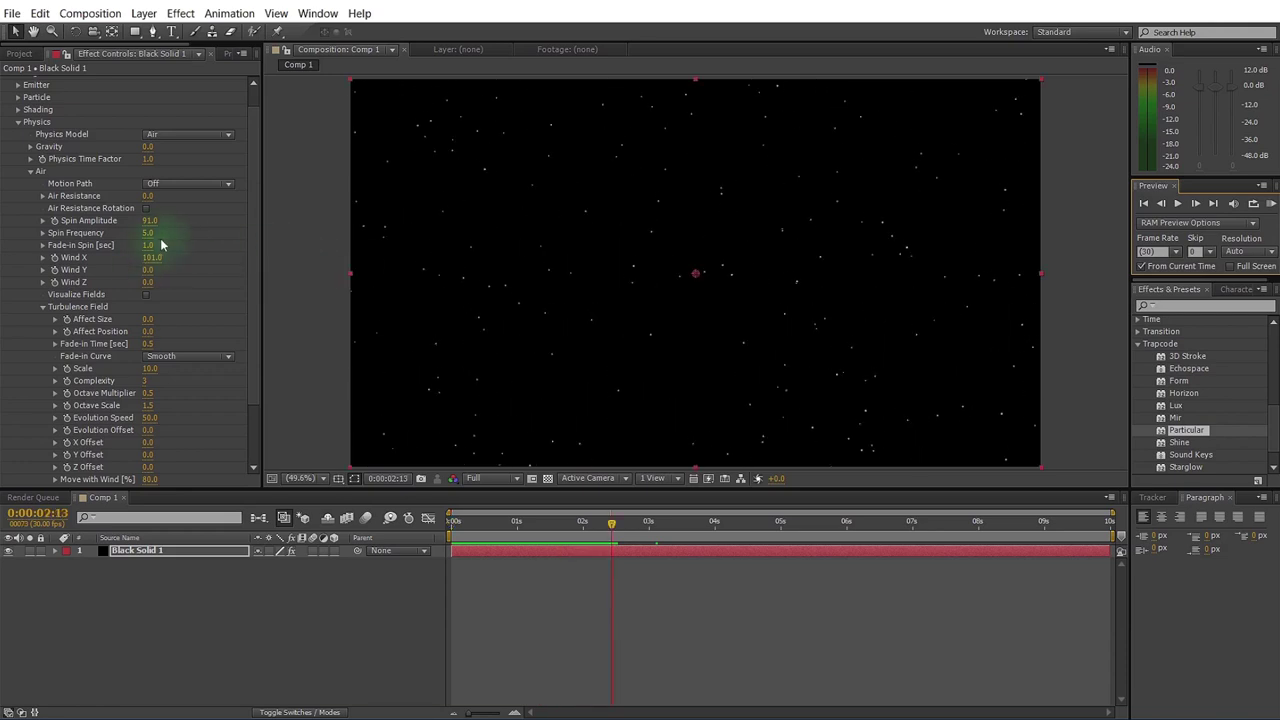
pyautogui.click(149, 234)
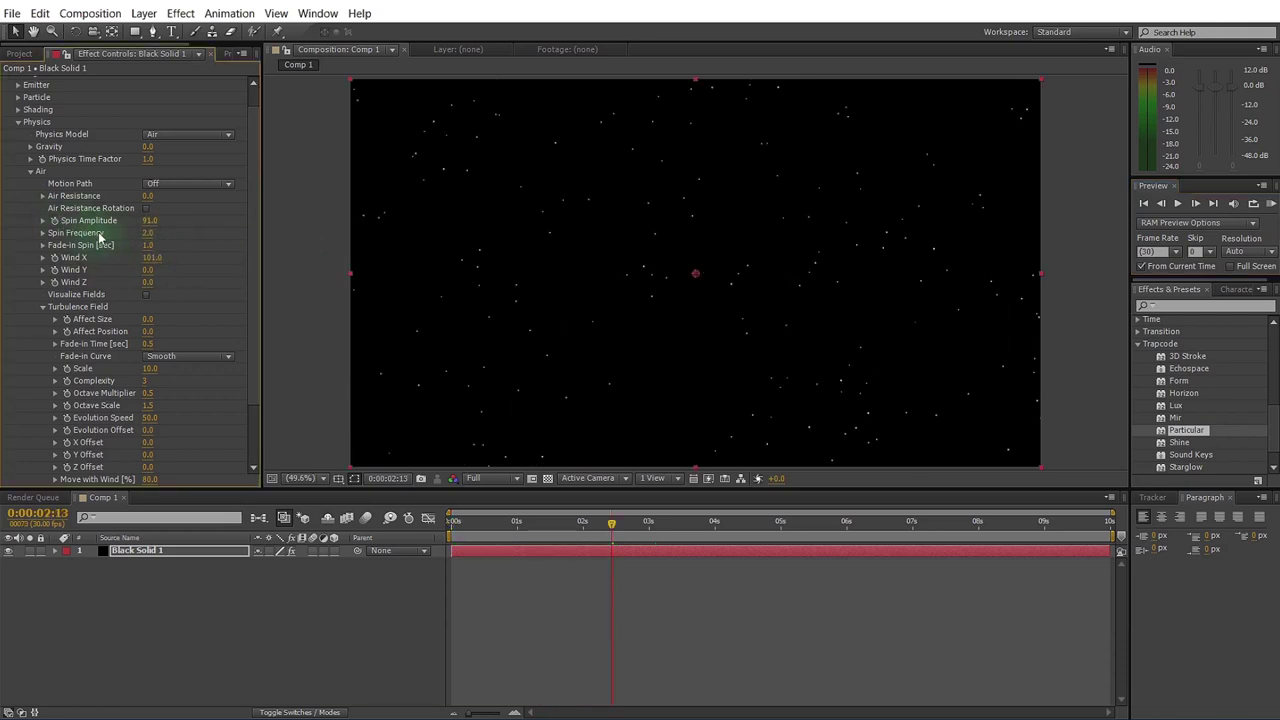
pyautogui.click(371, 263)
pyautogui.click(1270, 204)
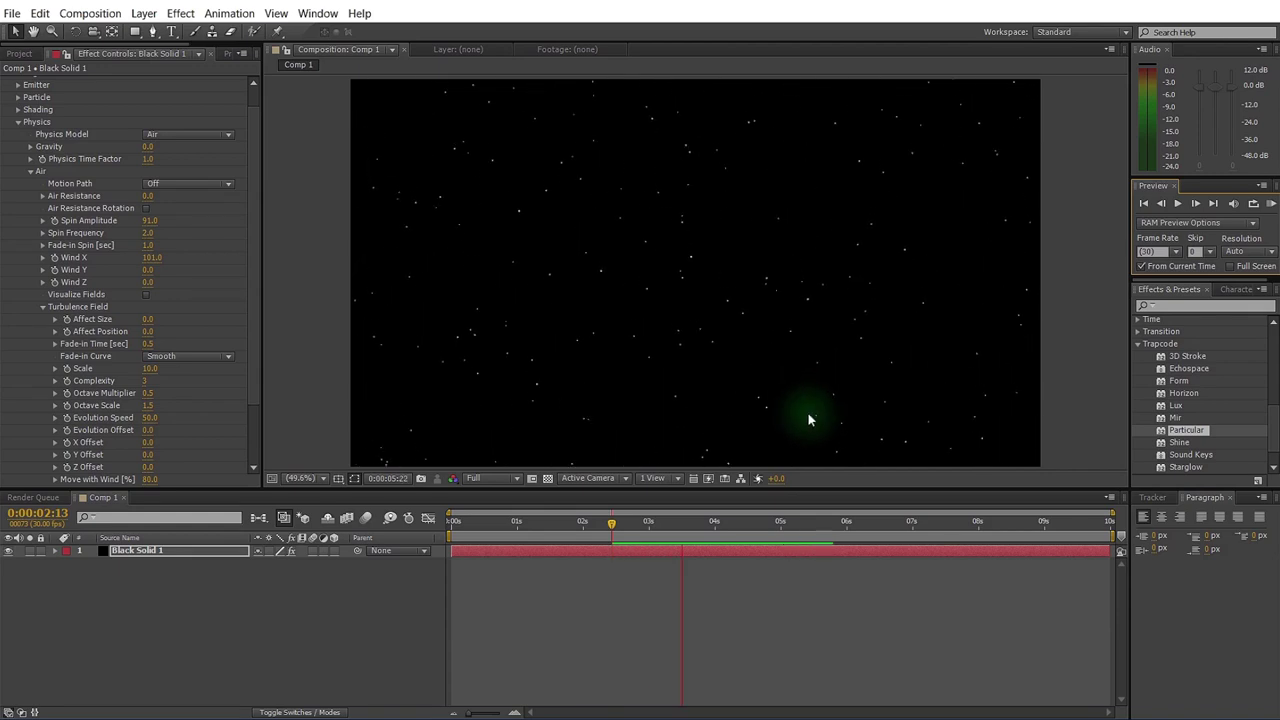
pyautogui.click(152, 233)
pyautogui.write('1')
pyautogui.press('Return')
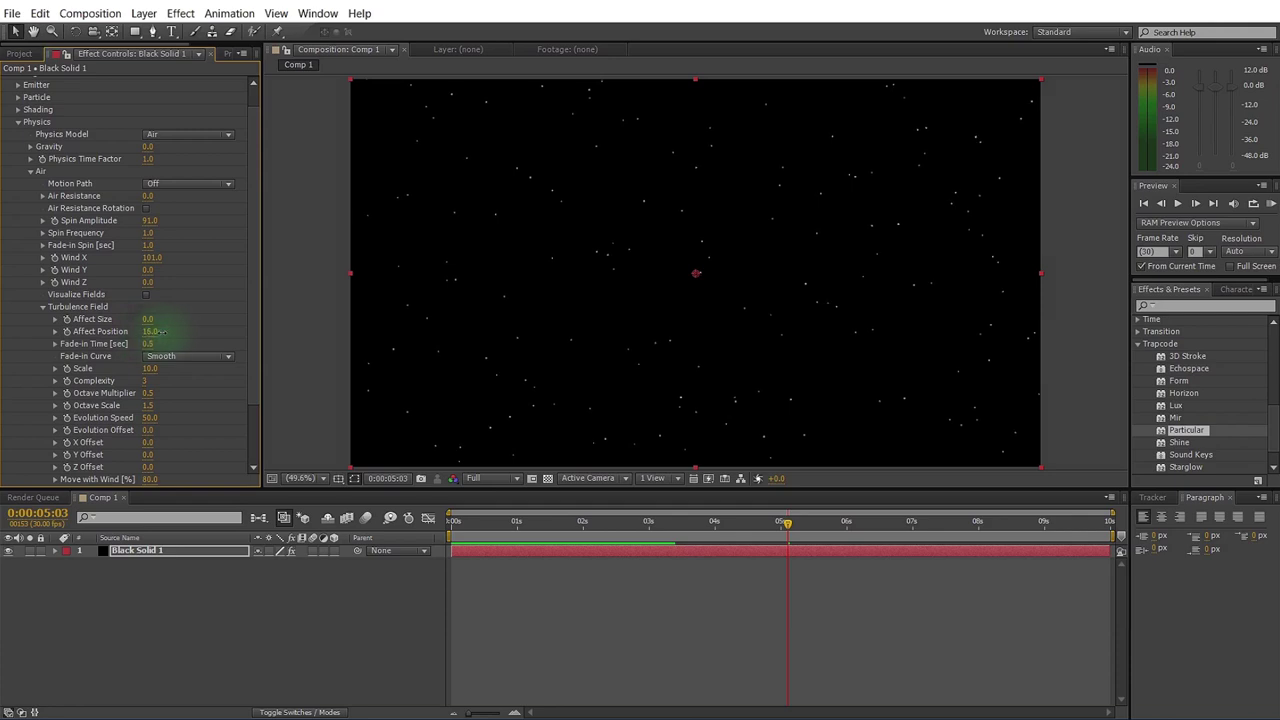
# Raise turbulence Affect Position to 120.0 and preview the snow from the first frame
pyautogui.moveTo(157, 333); pyautogui.dragTo(160, 372)
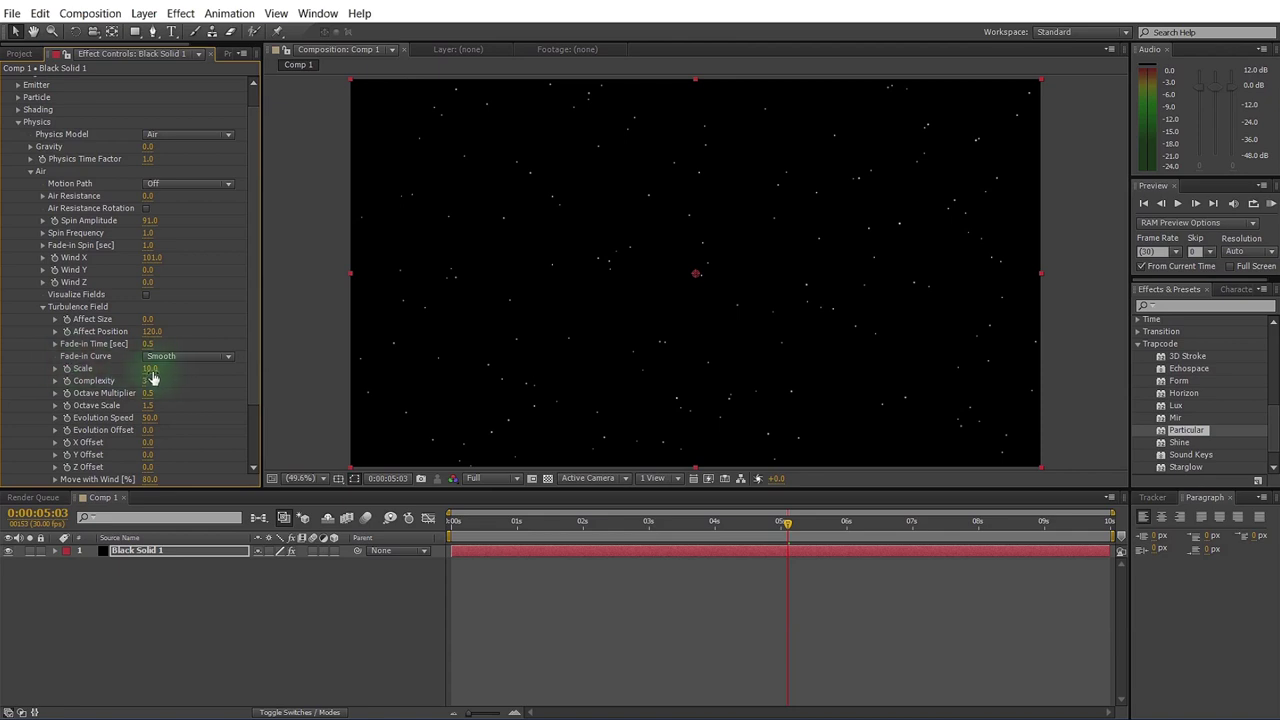
pyautogui.click(452, 521)
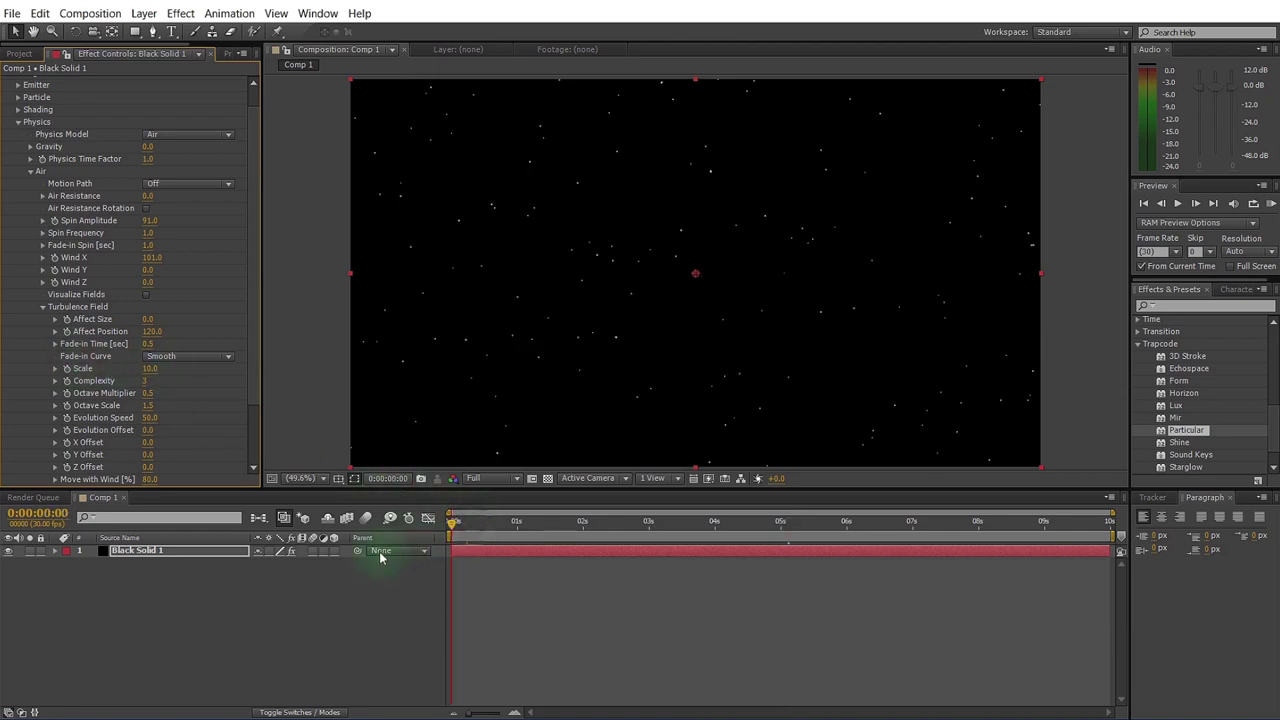
pyautogui.click(1270, 203)
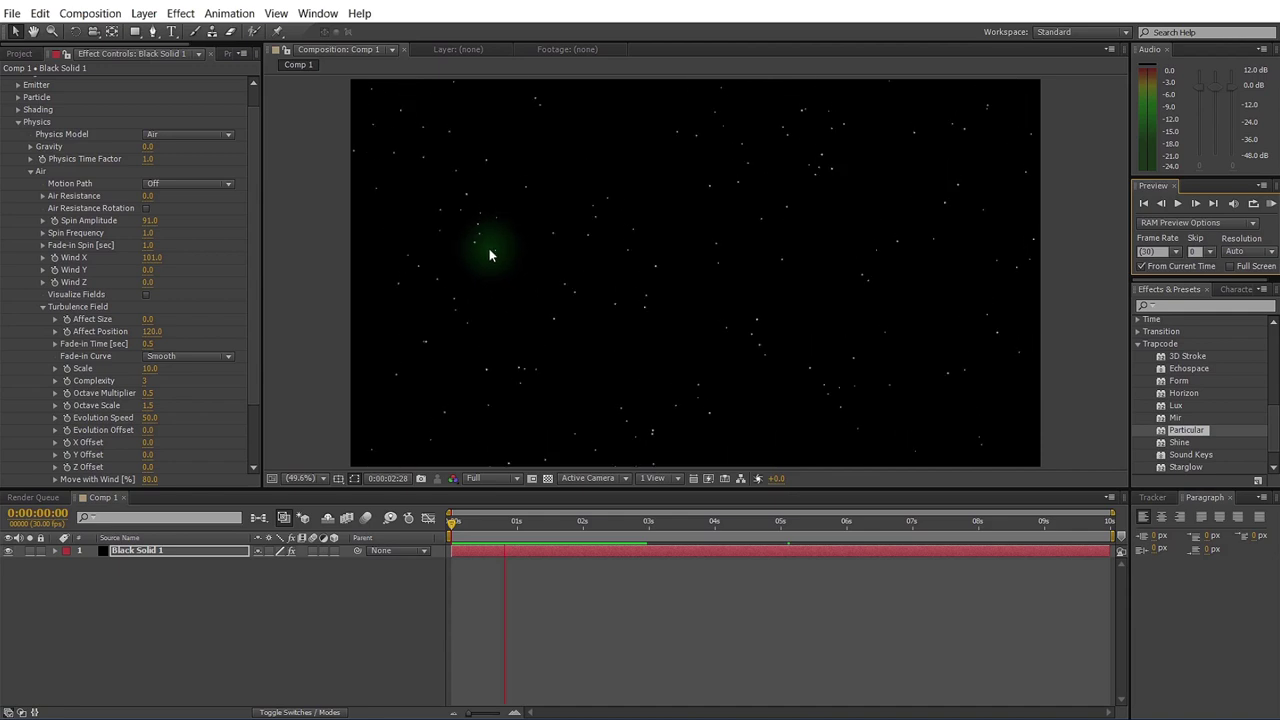
pyautogui.click(150, 377)
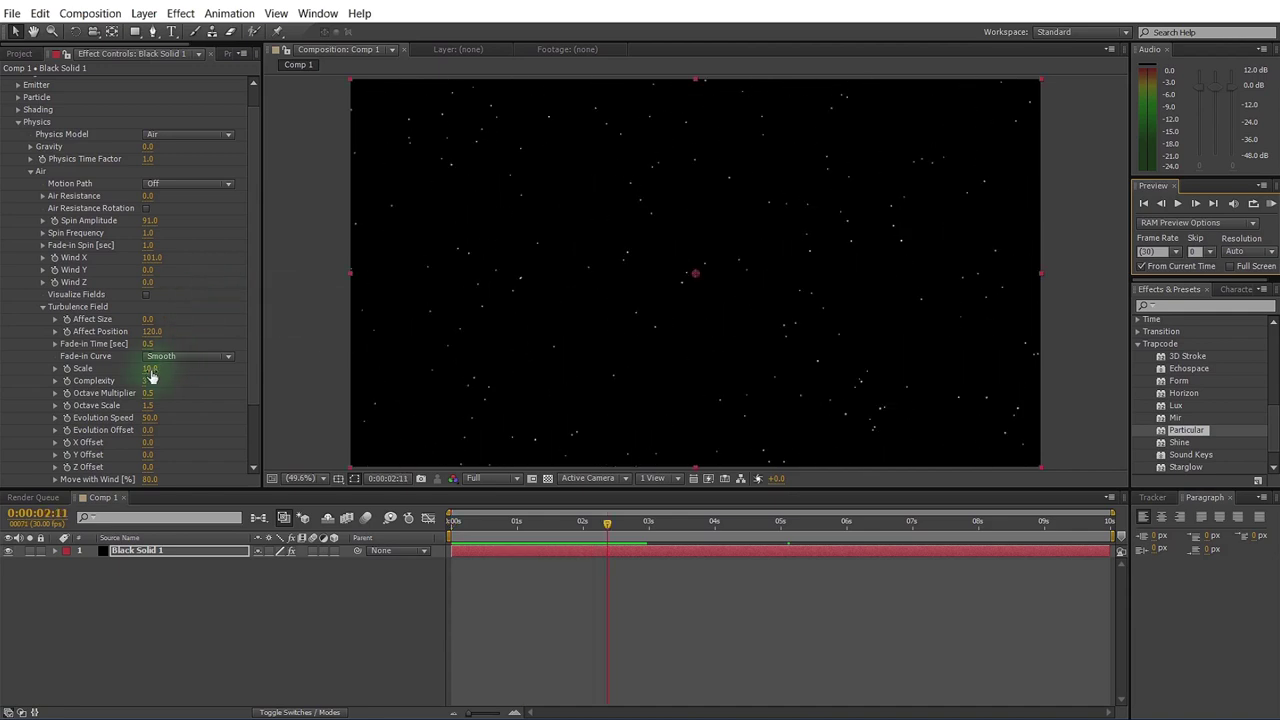
# Set the Turbulence Field Scale to 1.0 and preview the swirling snow from the start
pyautogui.click(151, 371)
pyautogui.write('1')
pyautogui.press('Return')
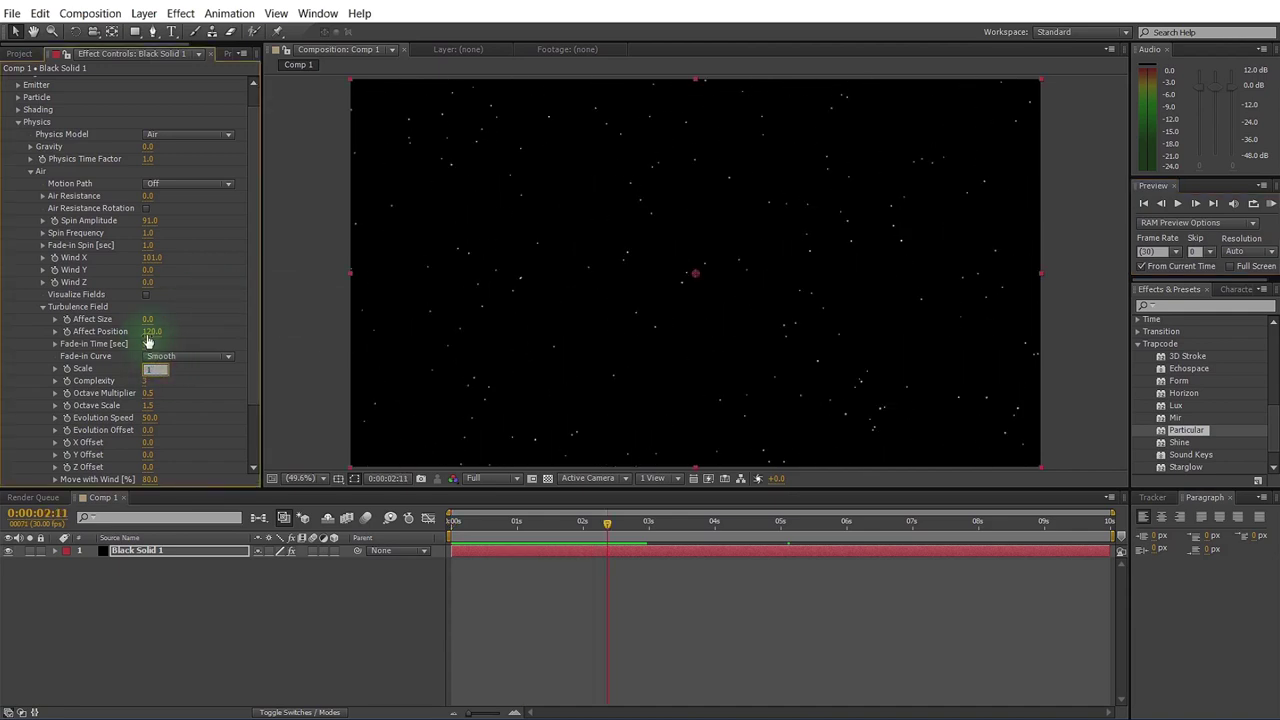
pyautogui.press('Home')
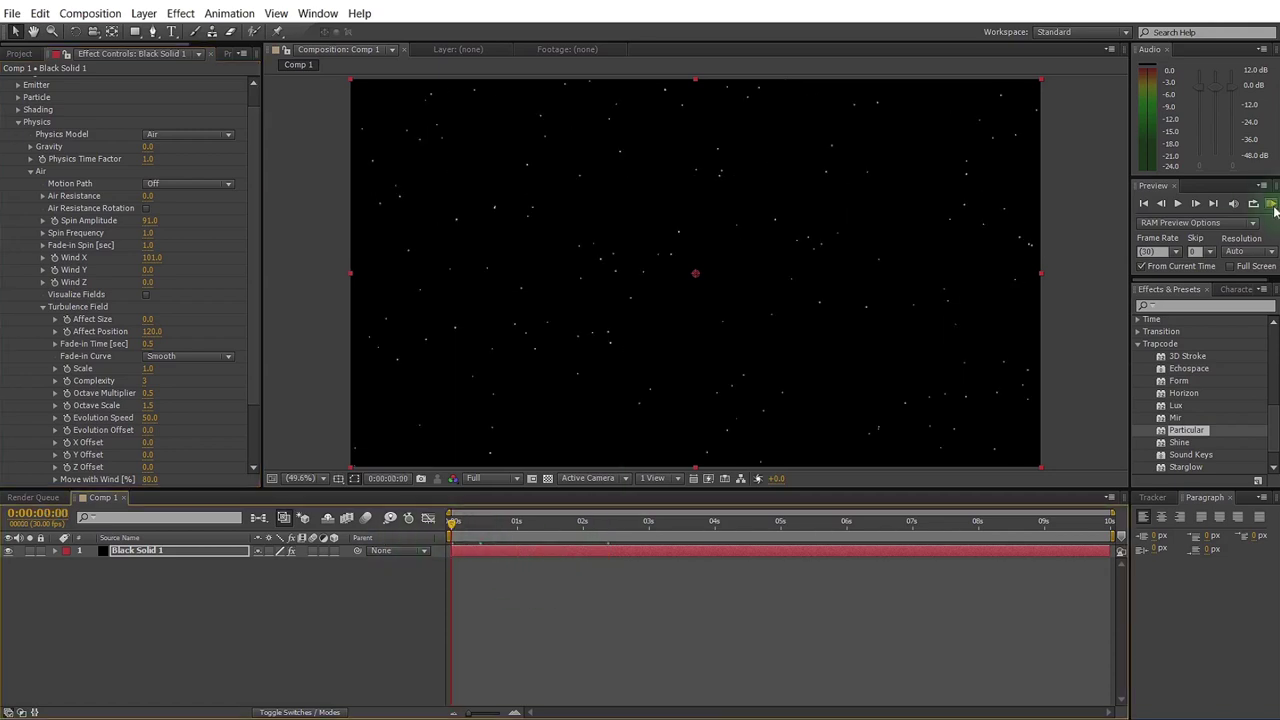
pyautogui.click(1271, 204)
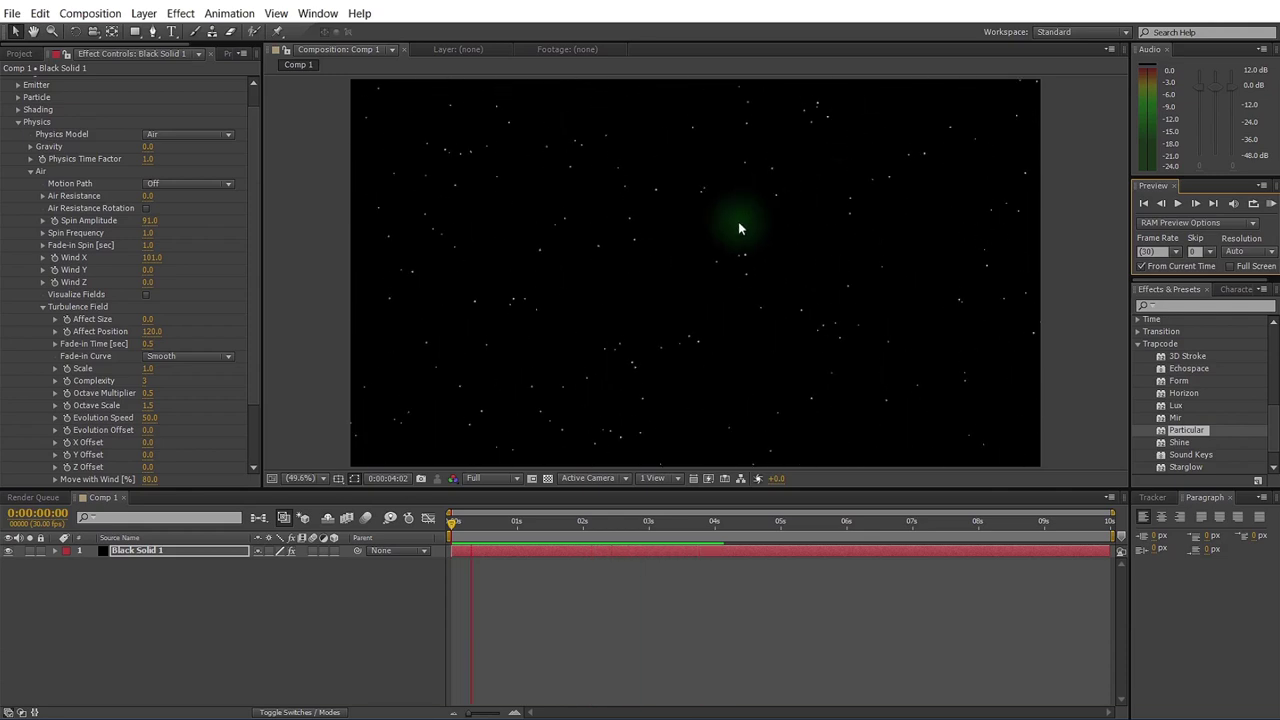
# Collapse Physics and raise the Emitter's Particles/sec to 260
pyautogui.click(243, 177)
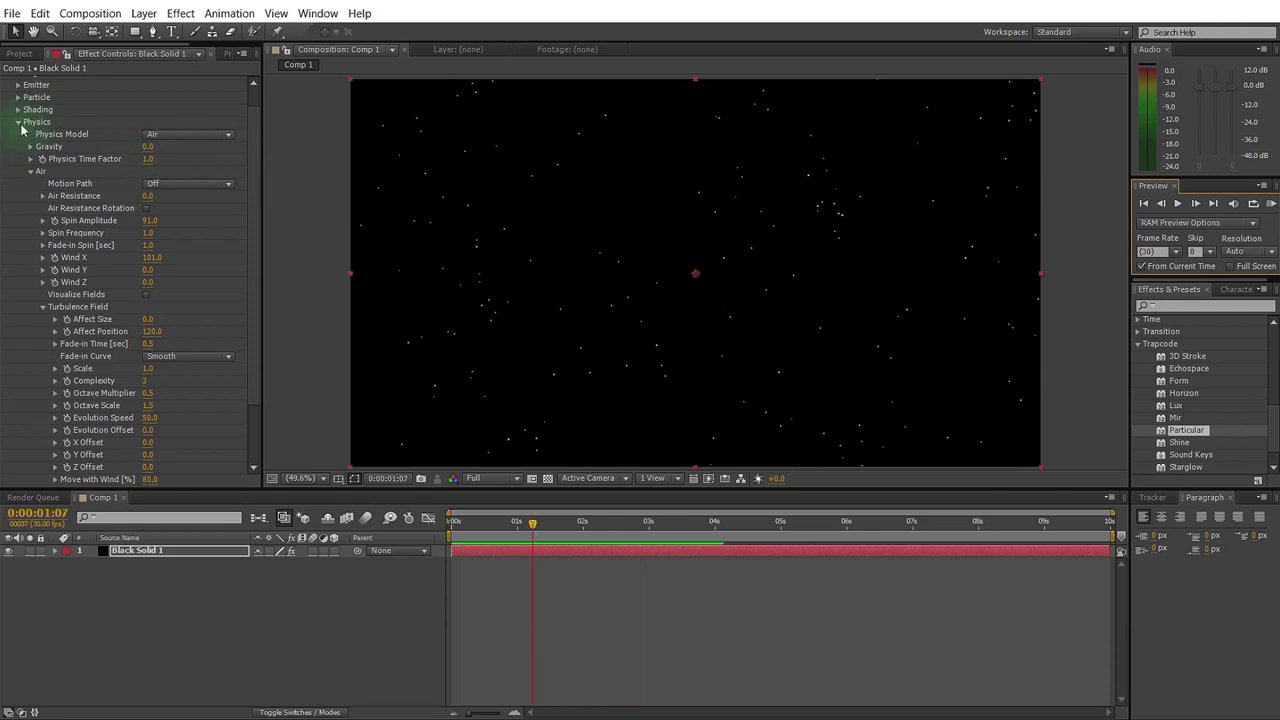
pyautogui.click(17, 122)
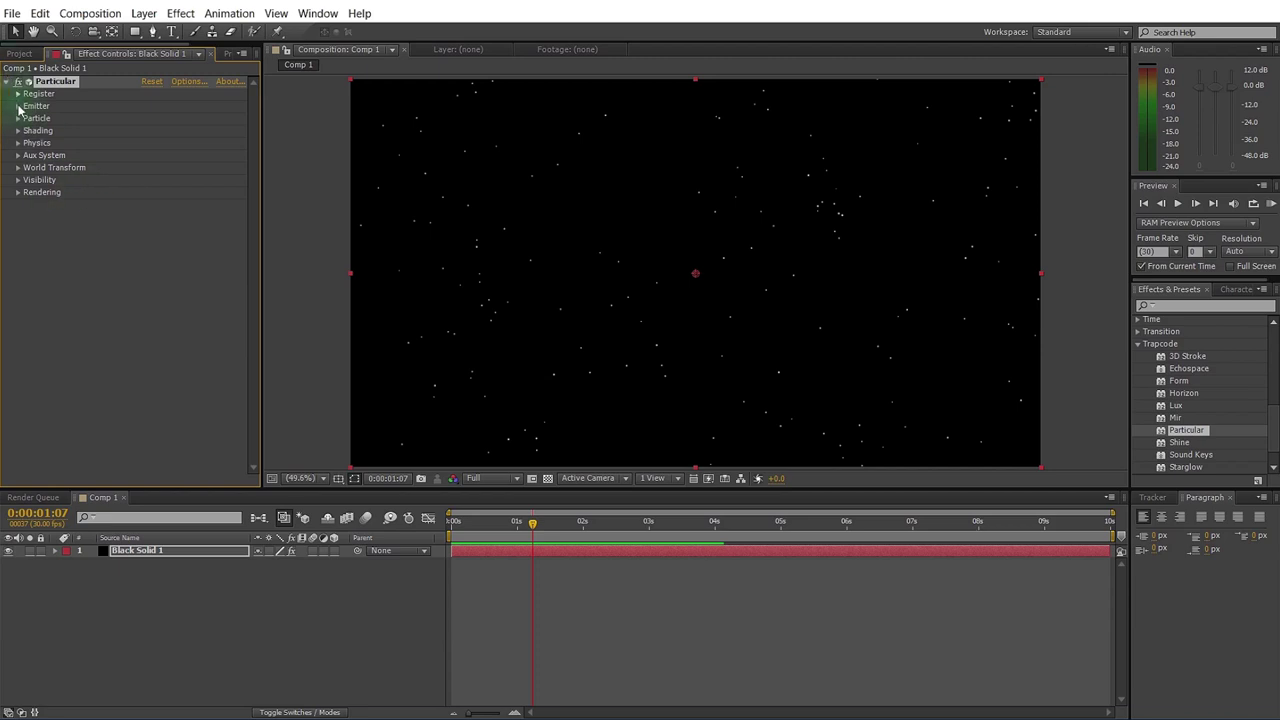
pyautogui.click(242, 302)
pyautogui.click(18, 106)
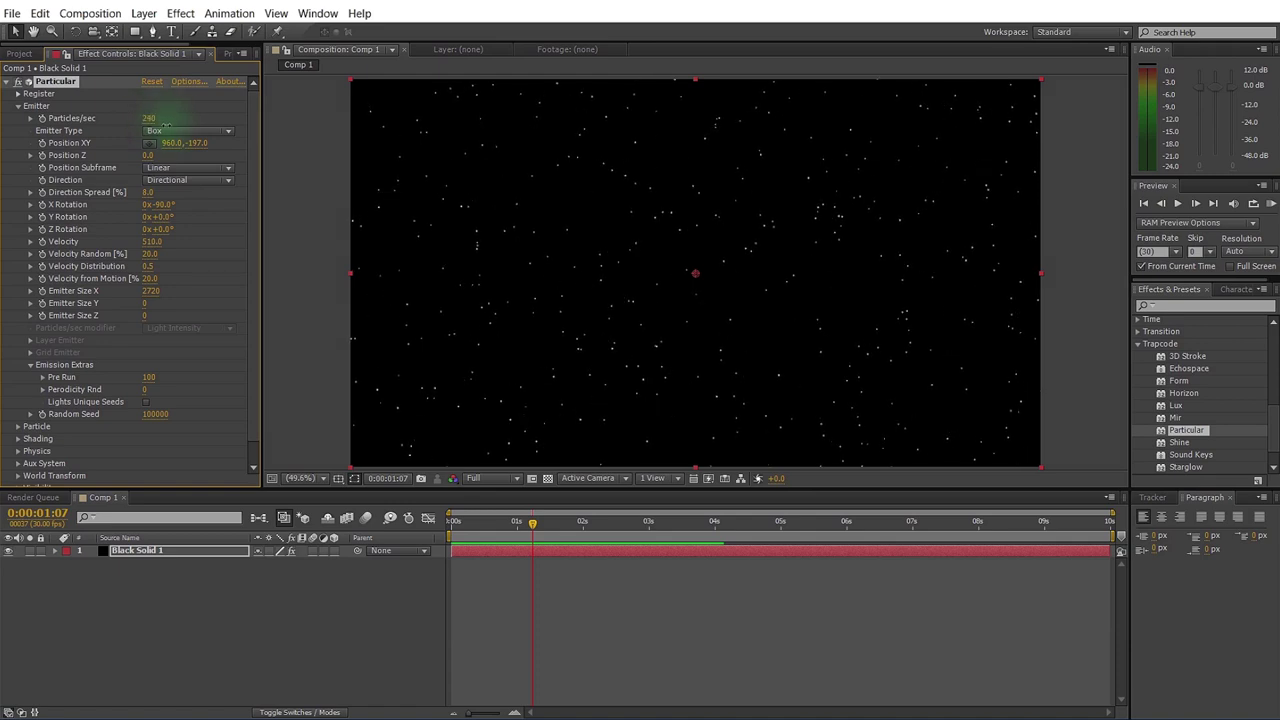
pyautogui.moveTo(168, 127); pyautogui.dragTo(172, 127)
# Preview the denser snowfall from frame 0, collapse Emitter, and reselect Black Solid 1
pyautogui.moveTo(533, 522); pyautogui.dragTo(452, 522)
pyautogui.click(1269, 204)
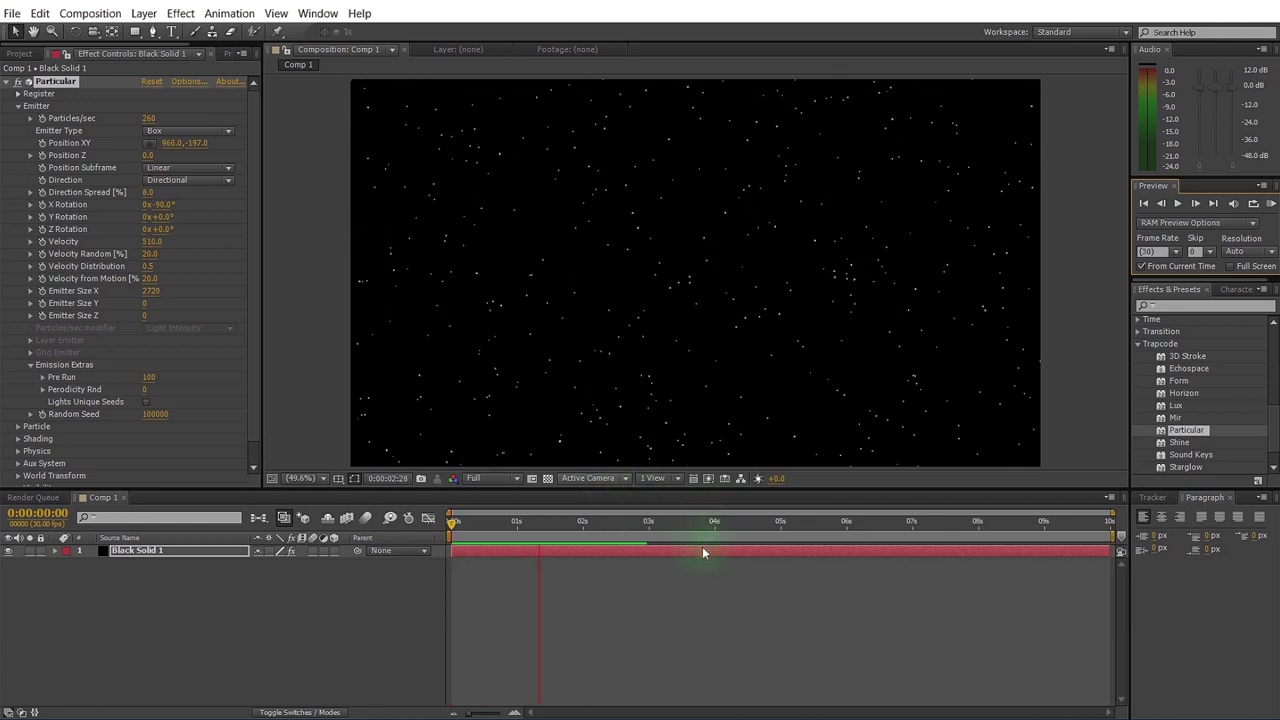
pyautogui.press('space')
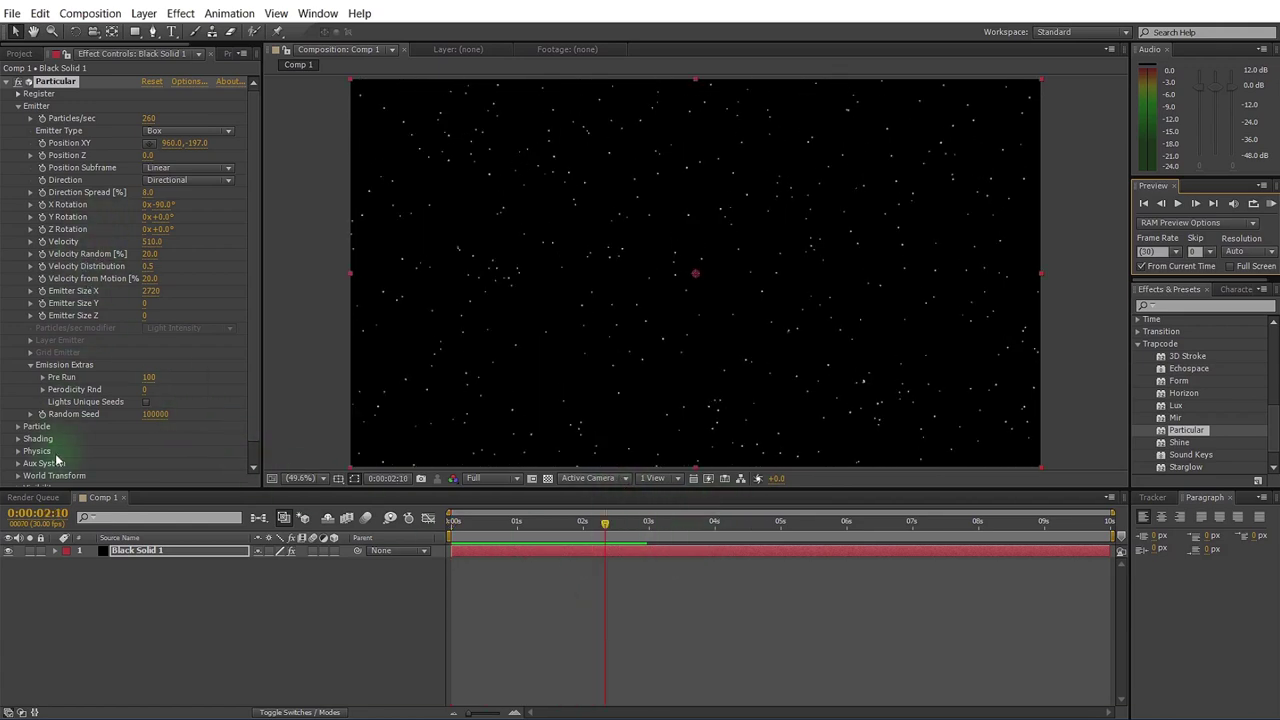
pyautogui.click(18, 106)
pyautogui.click(179, 596)
pyautogui.click(157, 553)
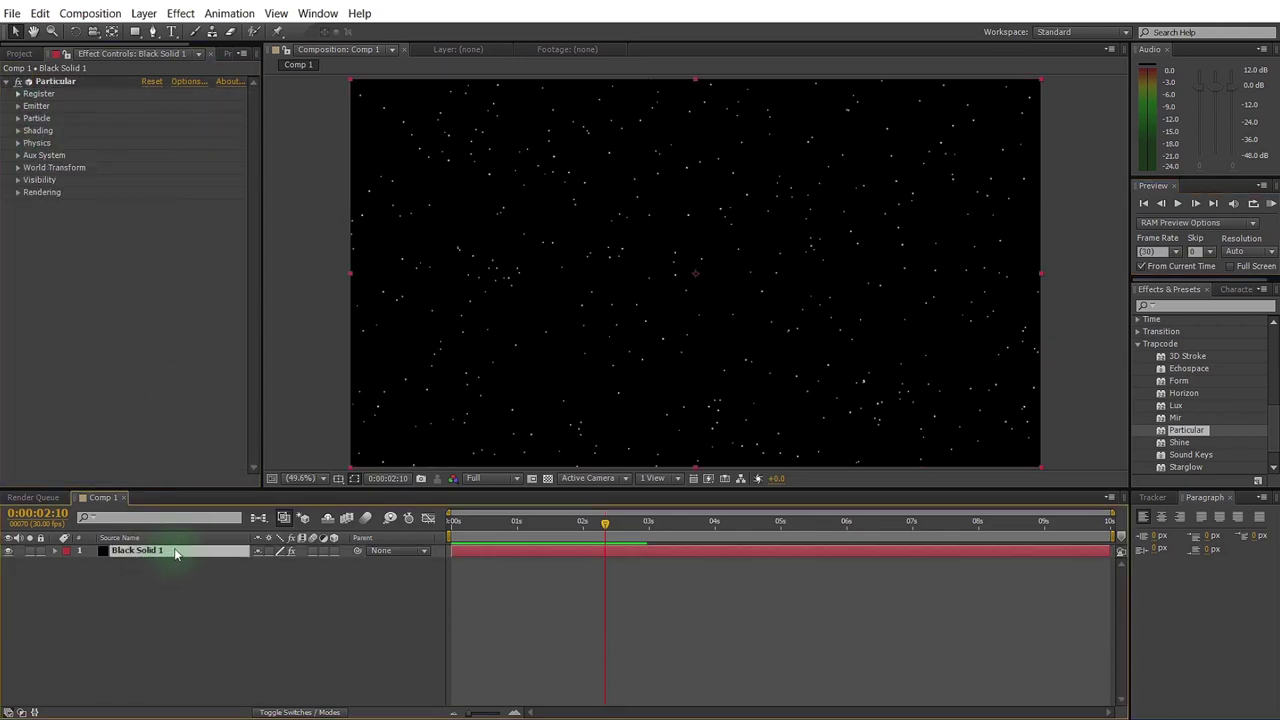
# Duplicate the snow layer and give the copy Random Seed 100220 and 1200 particles/sec
pyautogui.hotkey('ctrl', 'd')
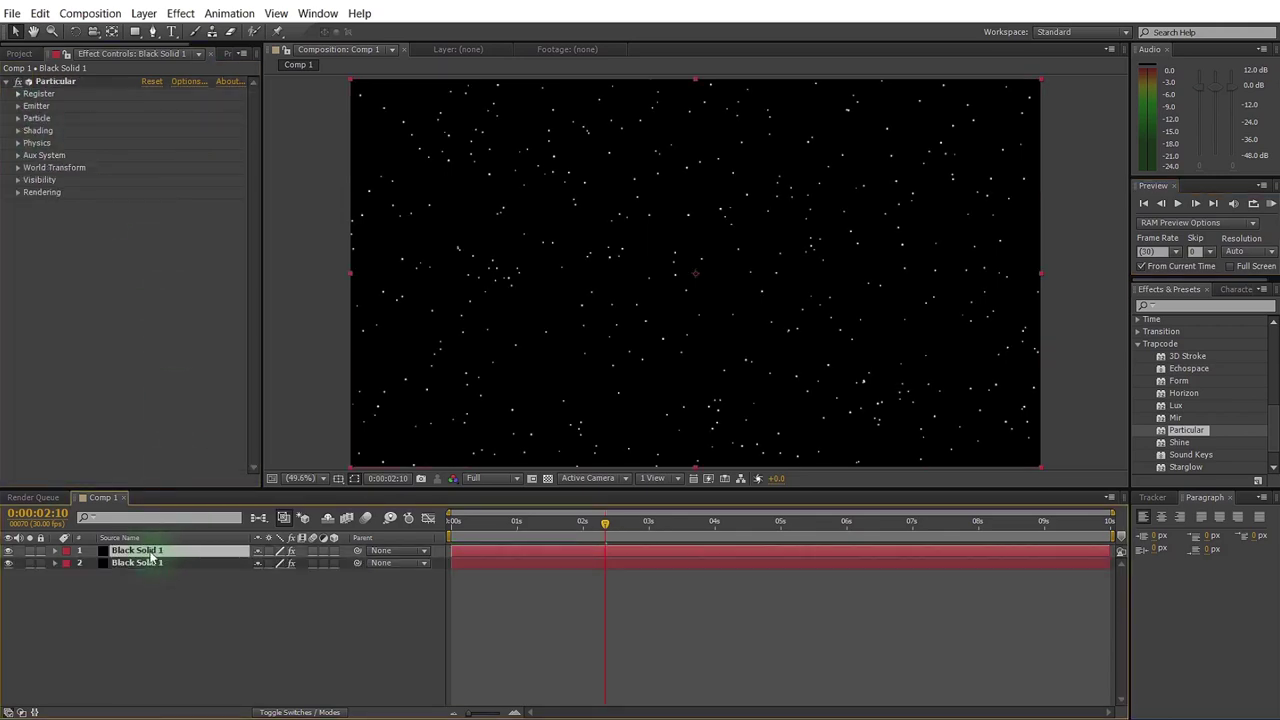
pyautogui.click(18, 106)
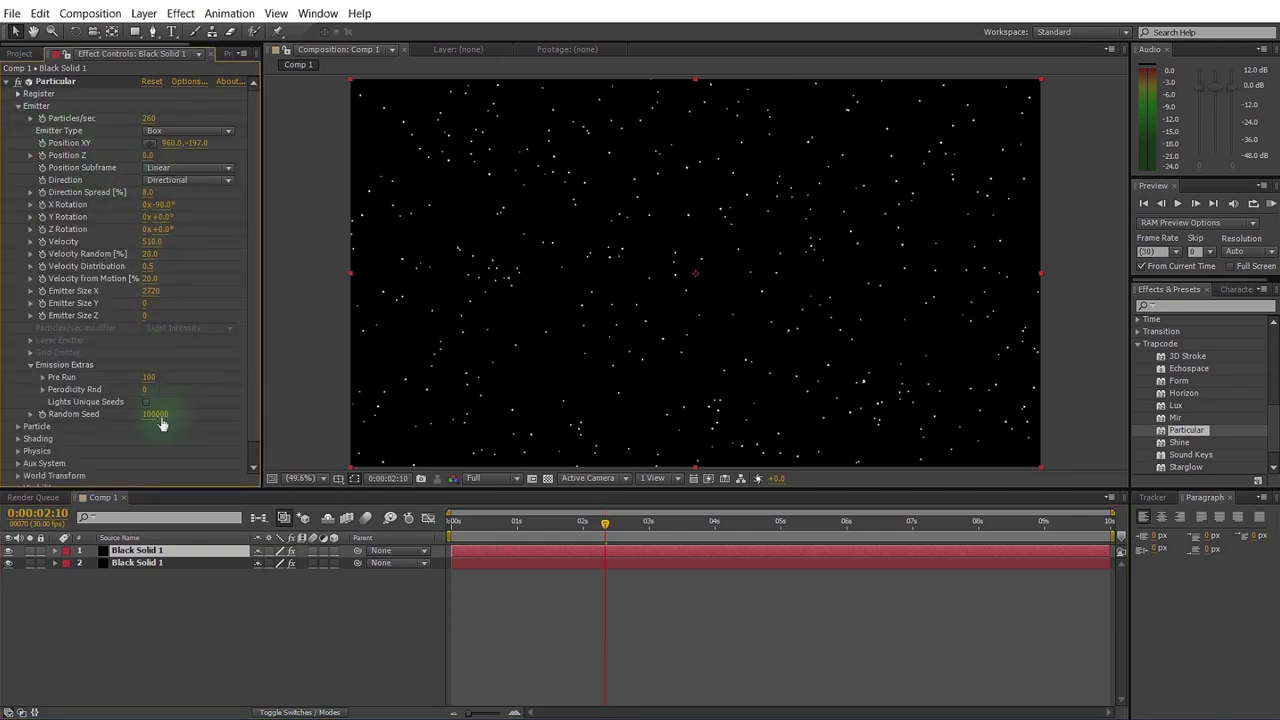
pyautogui.moveTo(155, 421); pyautogui.dragTo(194, 423)
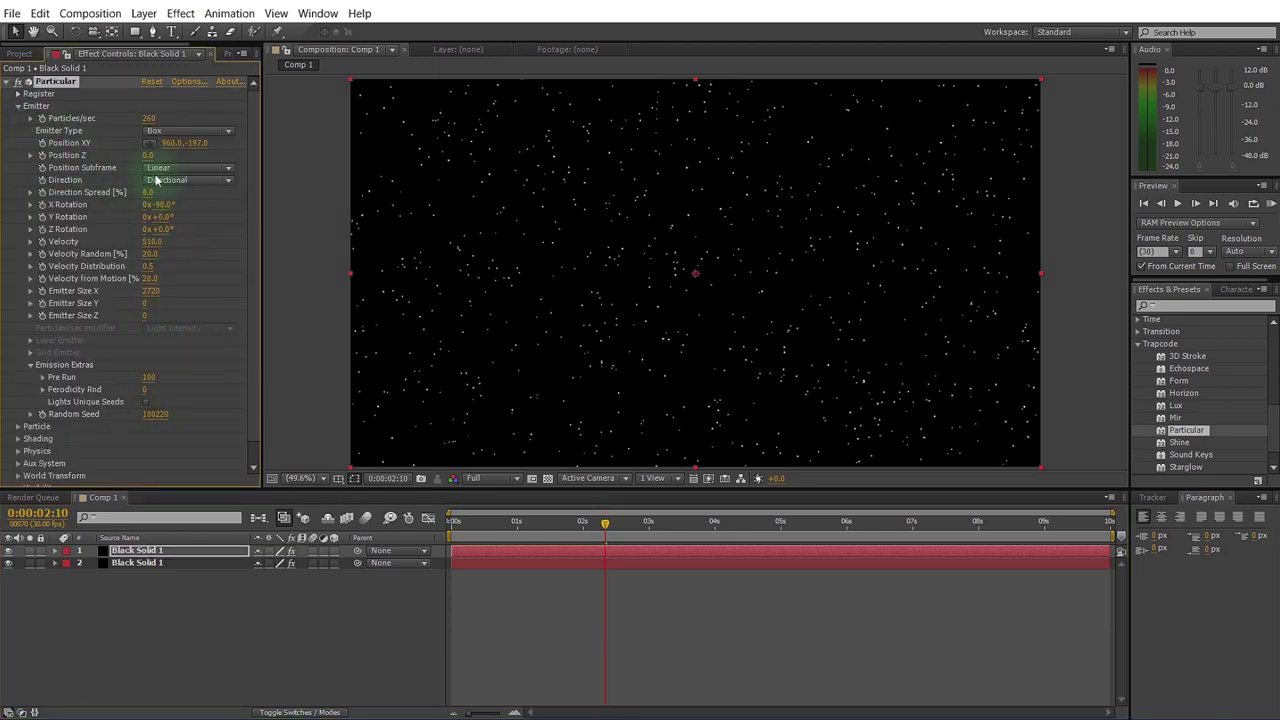
pyautogui.moveTo(153, 122); pyautogui.dragTo(168, 119)
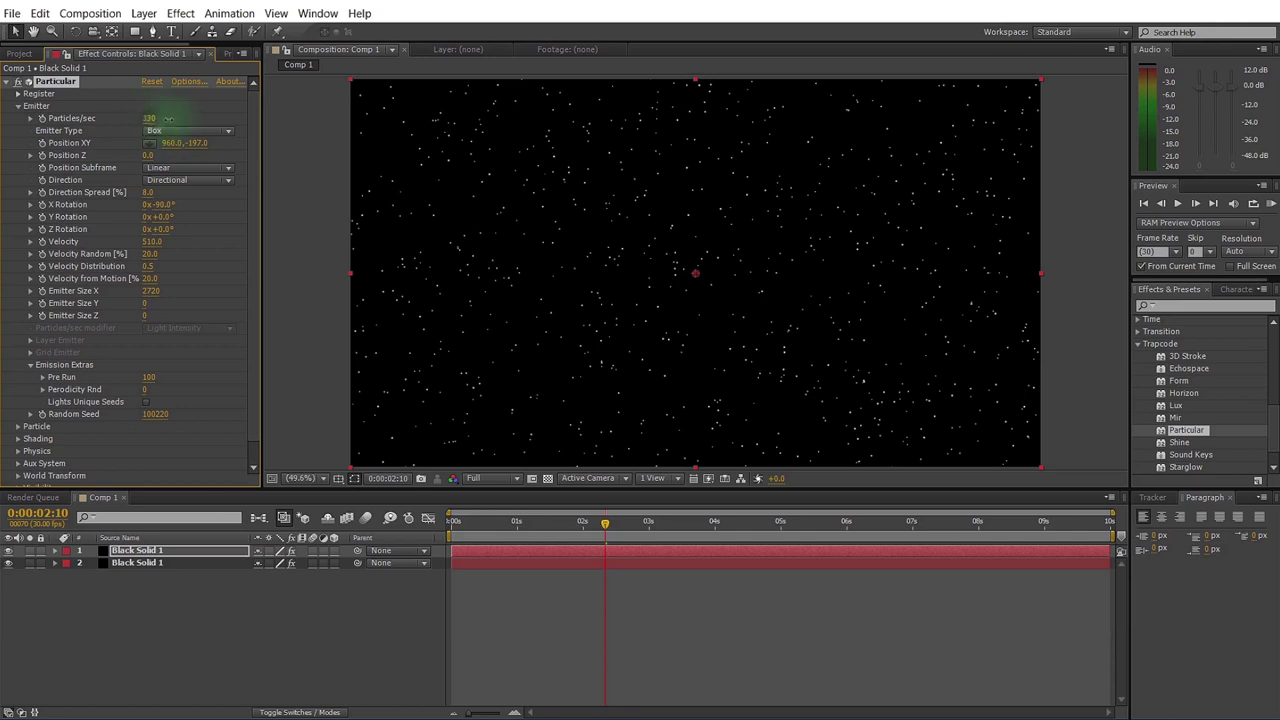
pyautogui.click(18, 106)
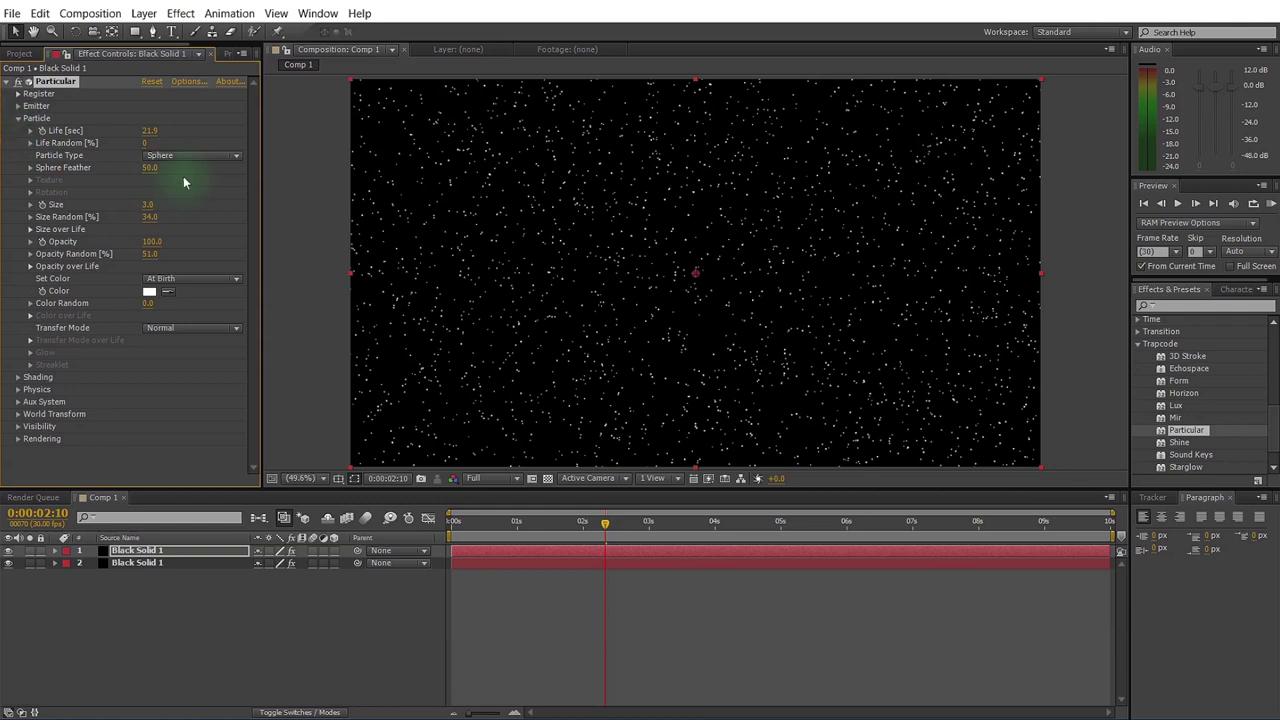
# Set the copy's Particle Size to 1.0 and emitter Velocity to 300
pyautogui.click(147, 204)
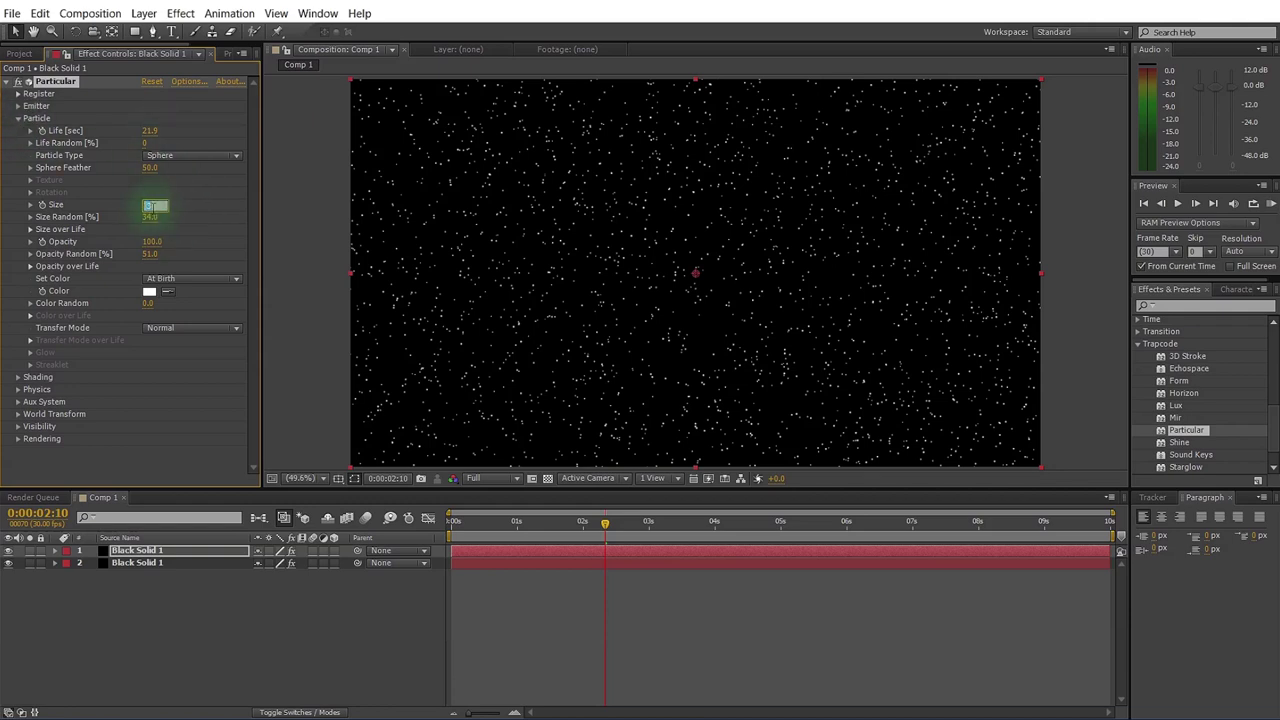
pyautogui.write('1')
pyautogui.press('Return')
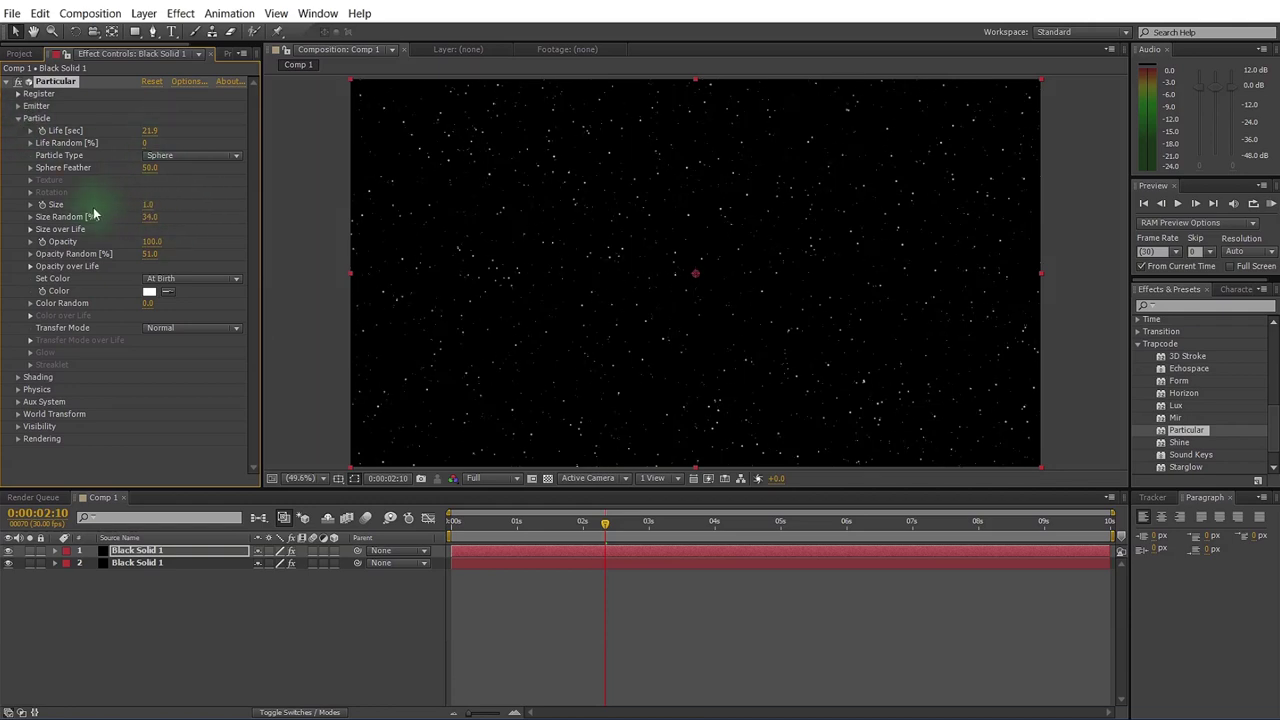
pyautogui.click(18, 106)
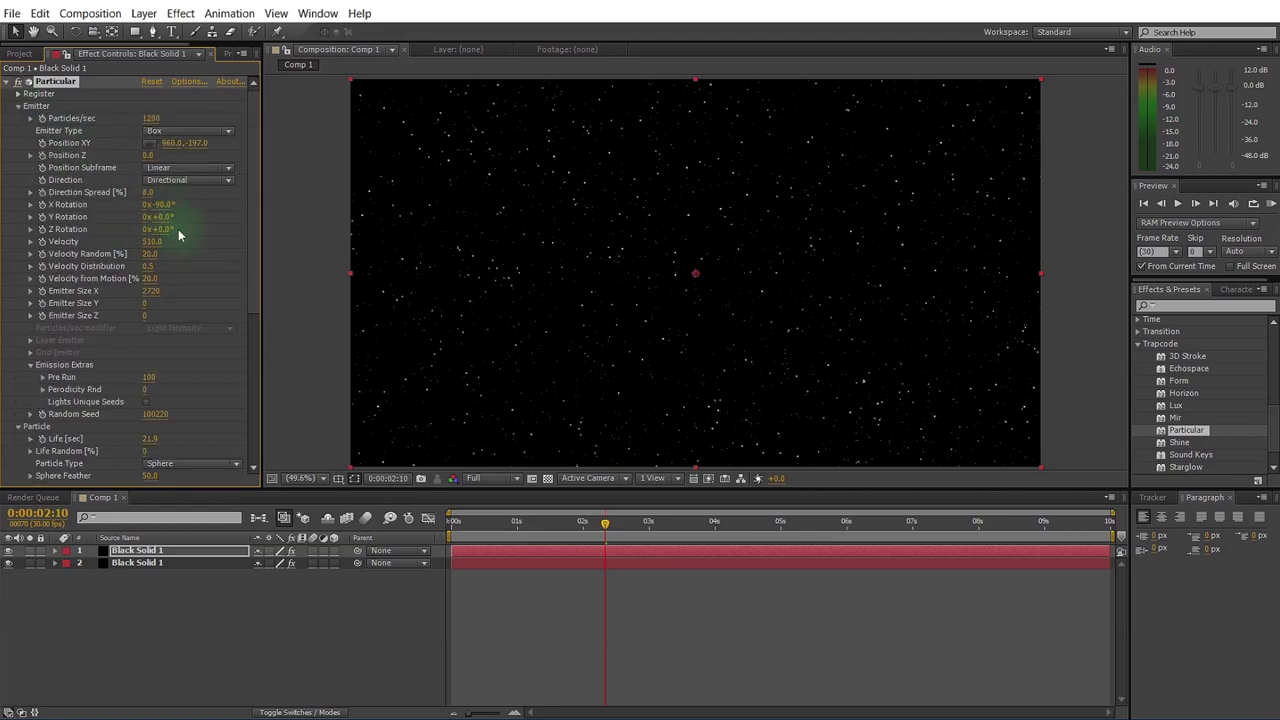
pyautogui.click(154, 246)
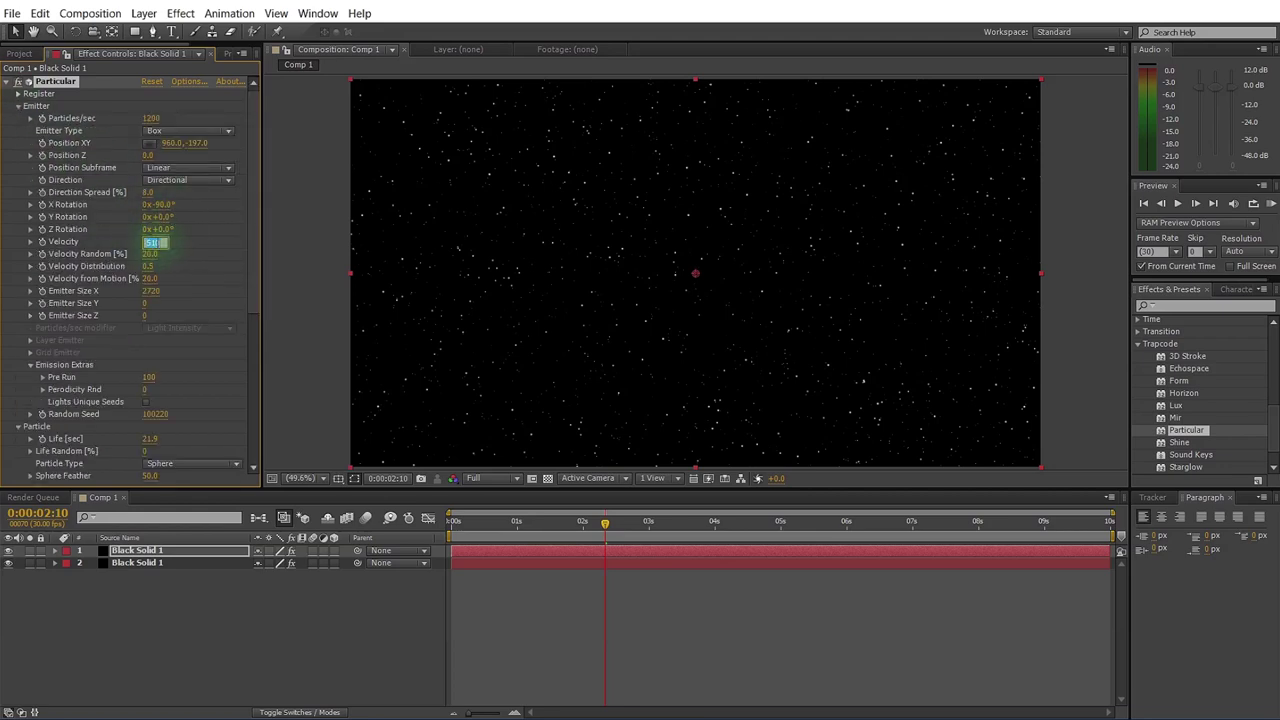
pyautogui.write('300')
pyautogui.press('Return')
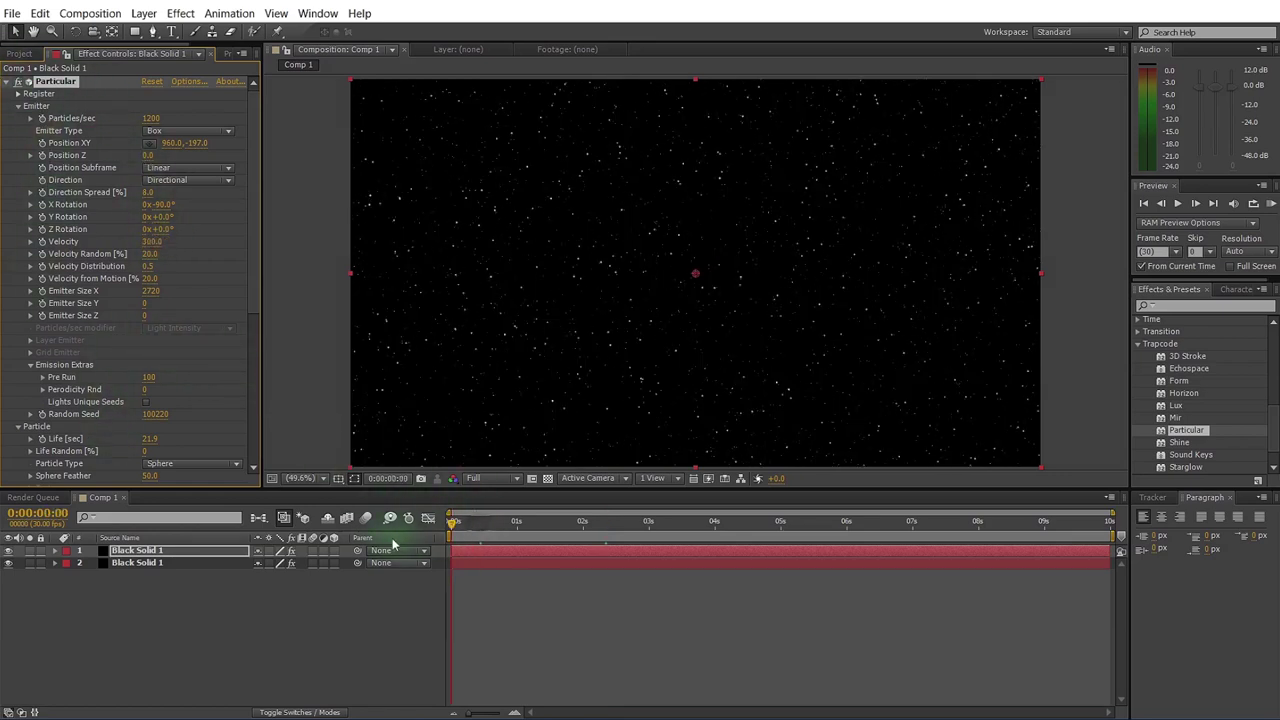
pyautogui.press('Home')
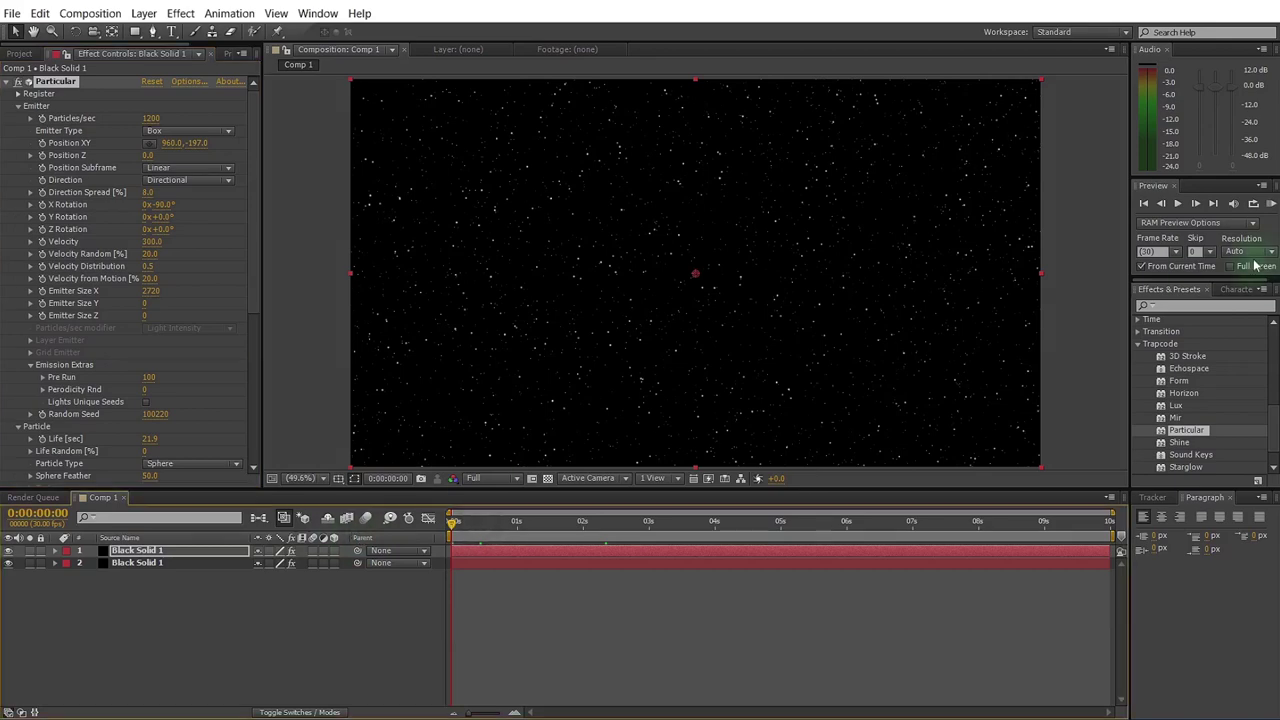
pyautogui.click(1270, 203)
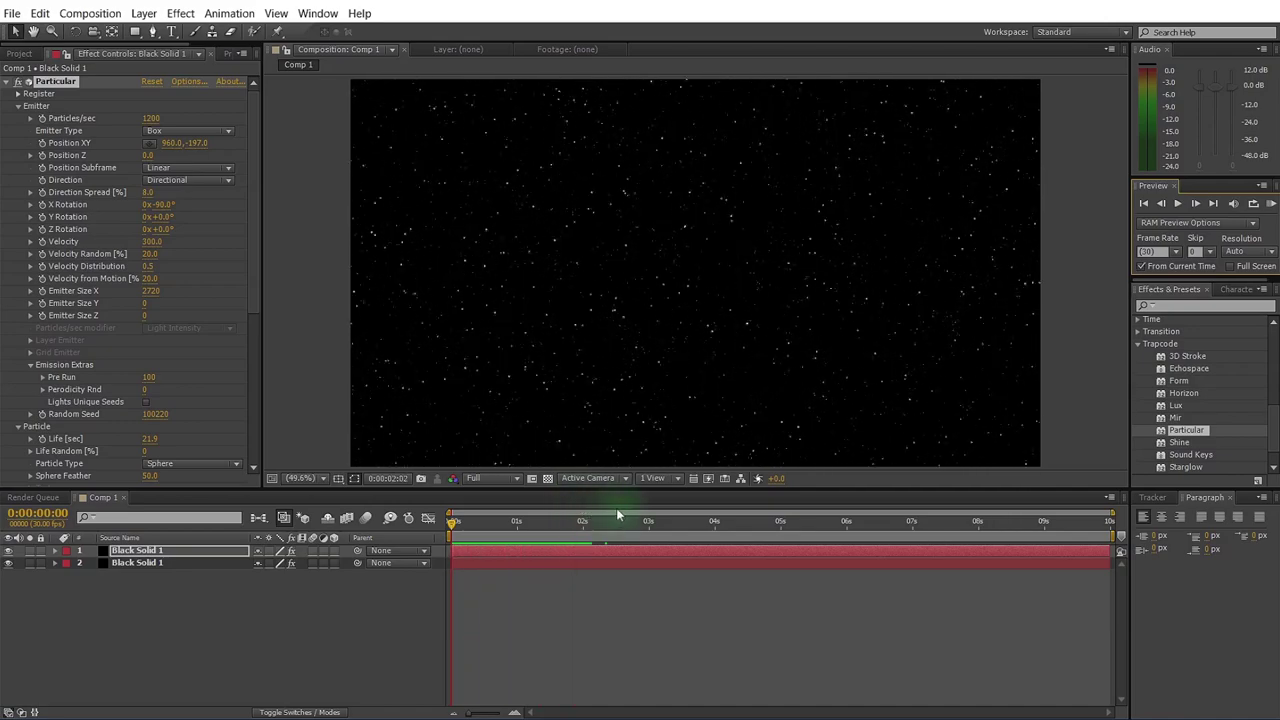
pyautogui.click(942, 395)
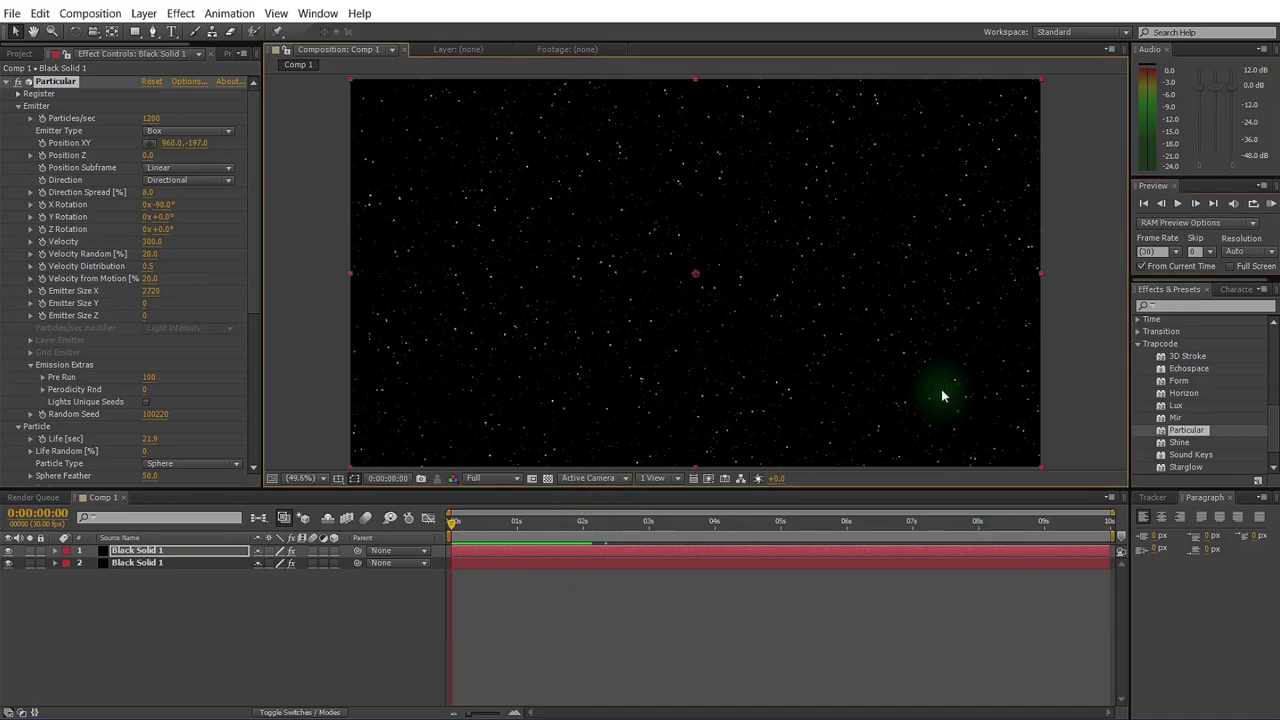